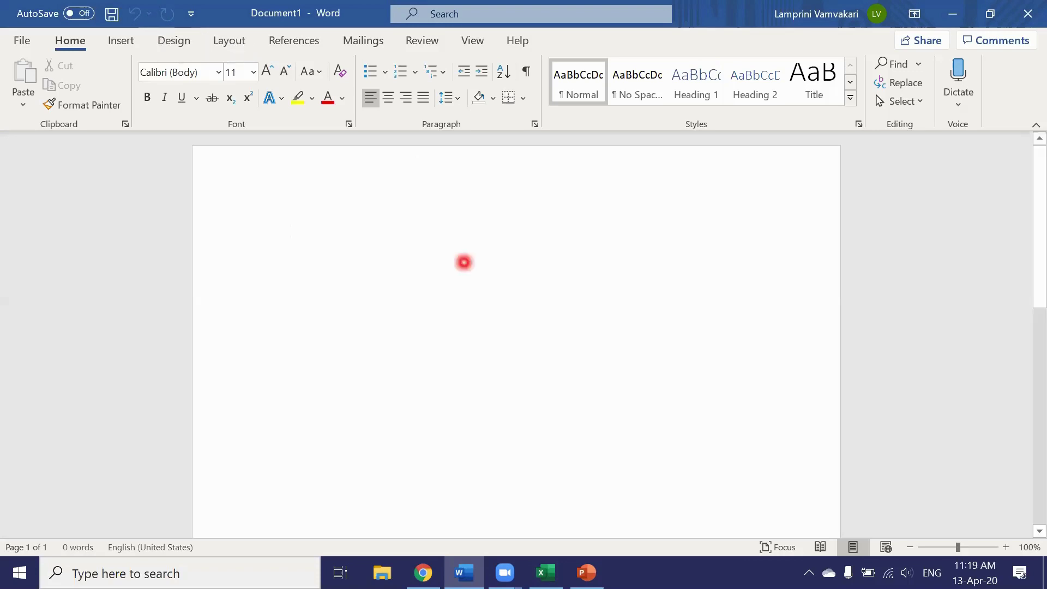
Step: Cycle through the Excel, PowerPoint and Word windows, ending on the PowerPoint presentation
{"action": "key", "text": "alt+Tab"}
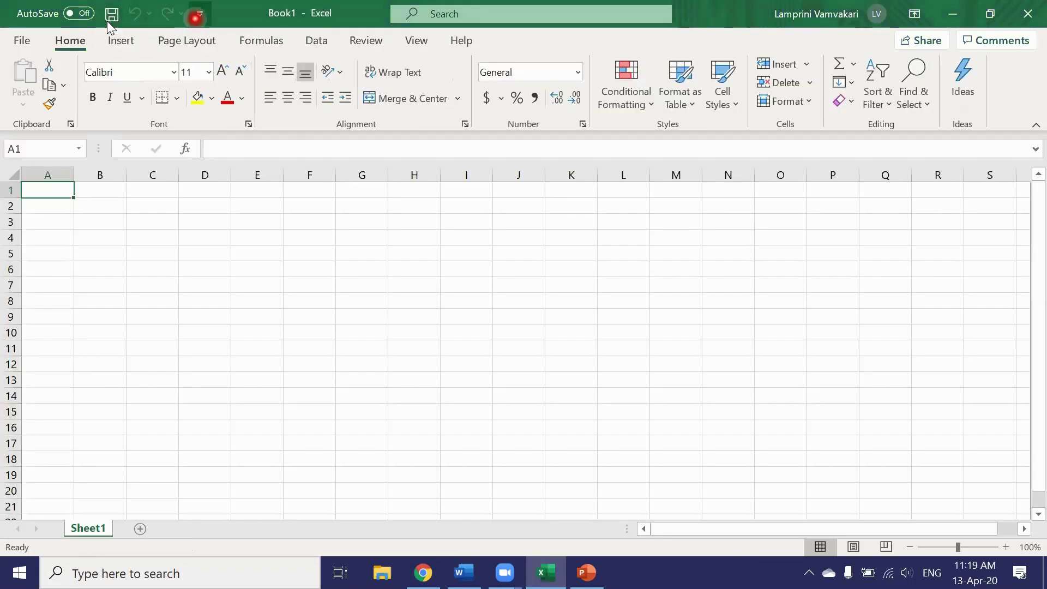
{"action": "key", "text": "alt+Tab"}
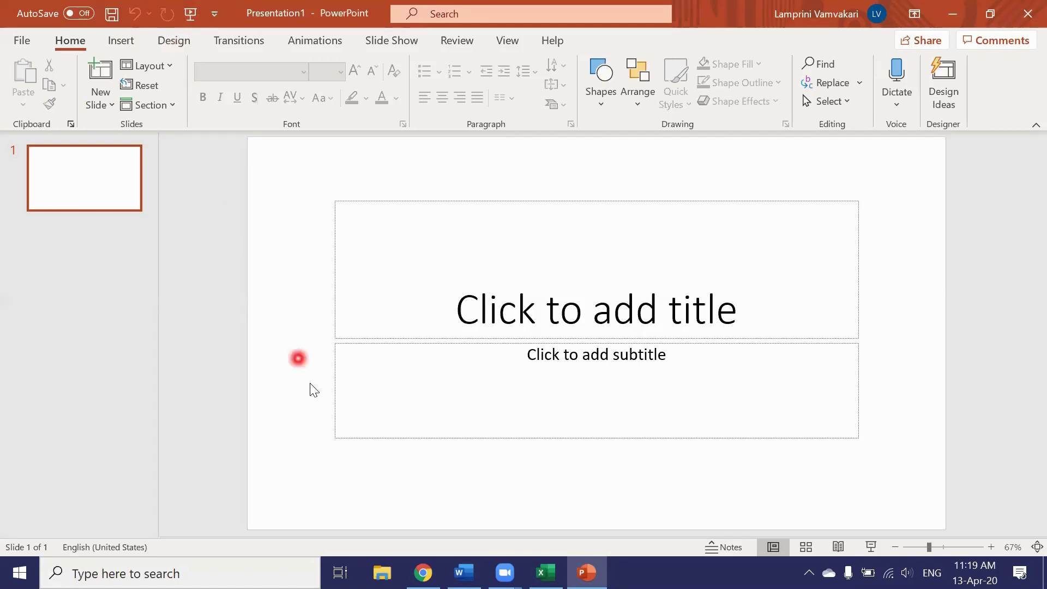
{"action": "key", "text": "alt+Tab"}
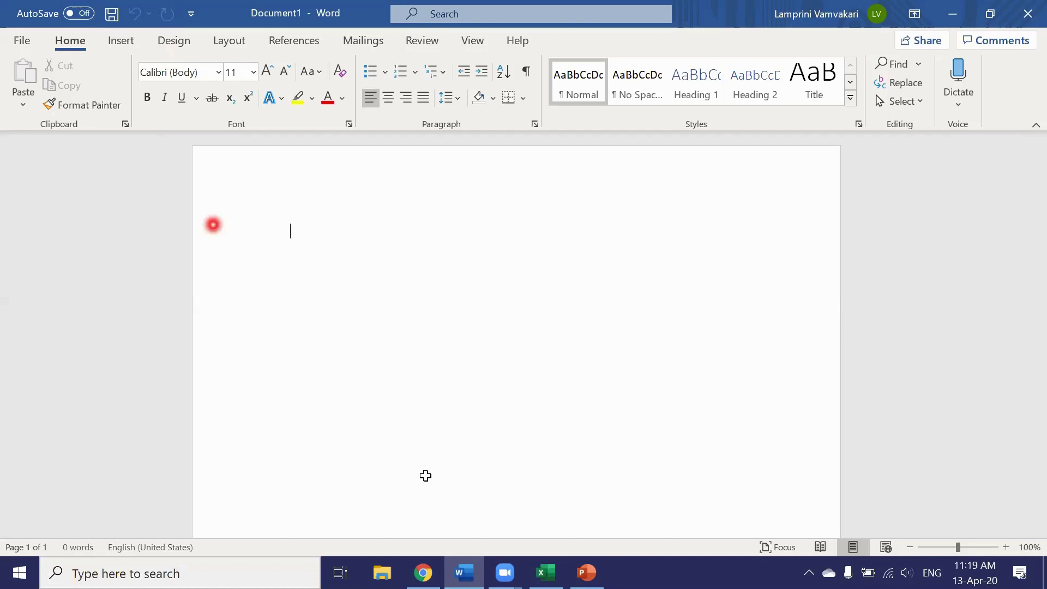
{"action": "key", "text": "alt+Tab"}
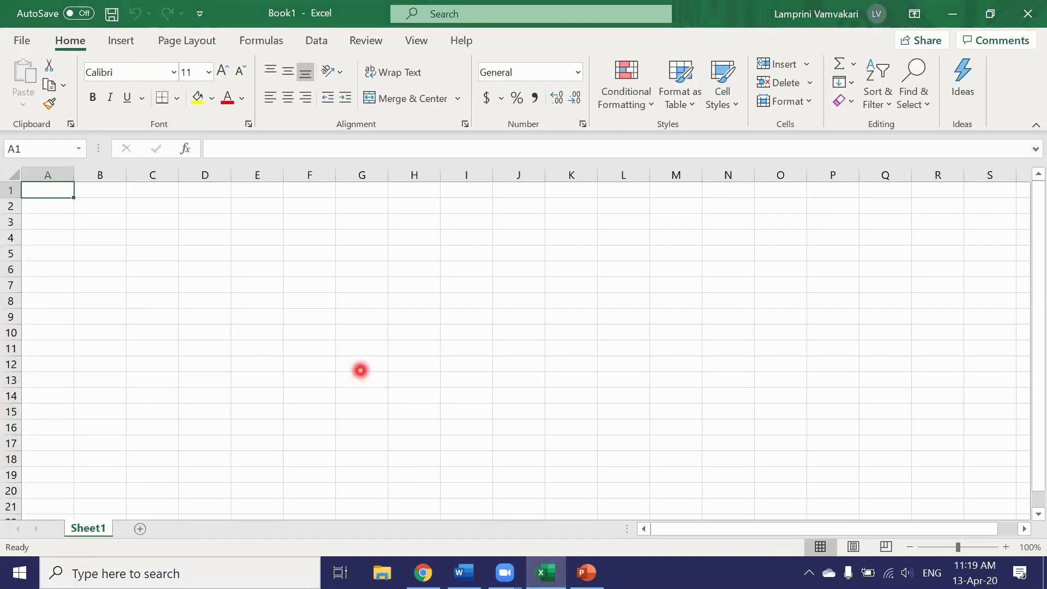
{"action": "key", "text": "alt+Tab"}
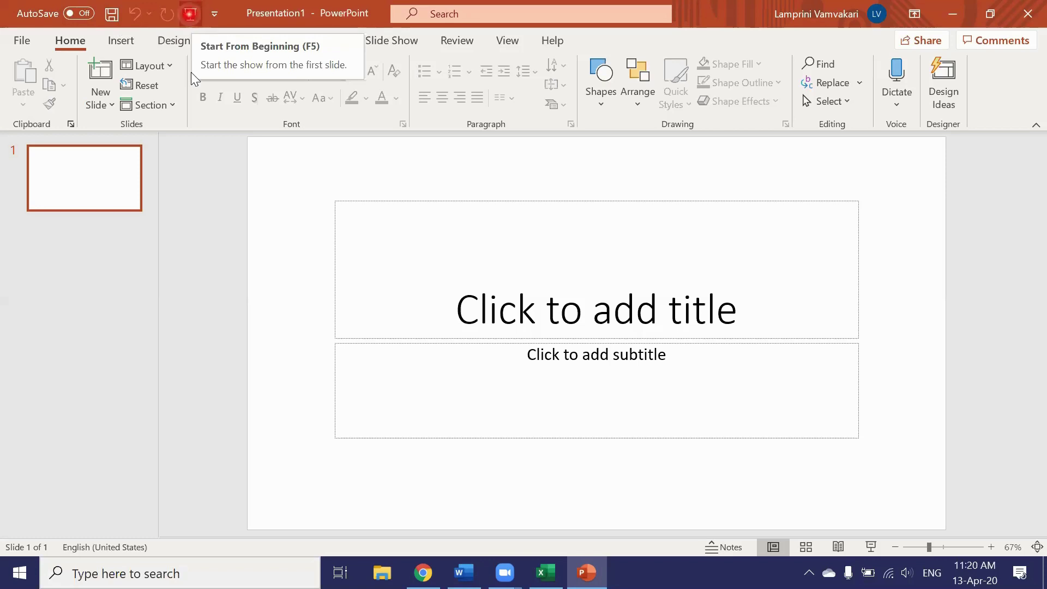
Step: Toggle between the Slide Show and Home tabs, run Start From Beginning, then return to Word
{"action": "left_click", "coordinate": [404, 43]}
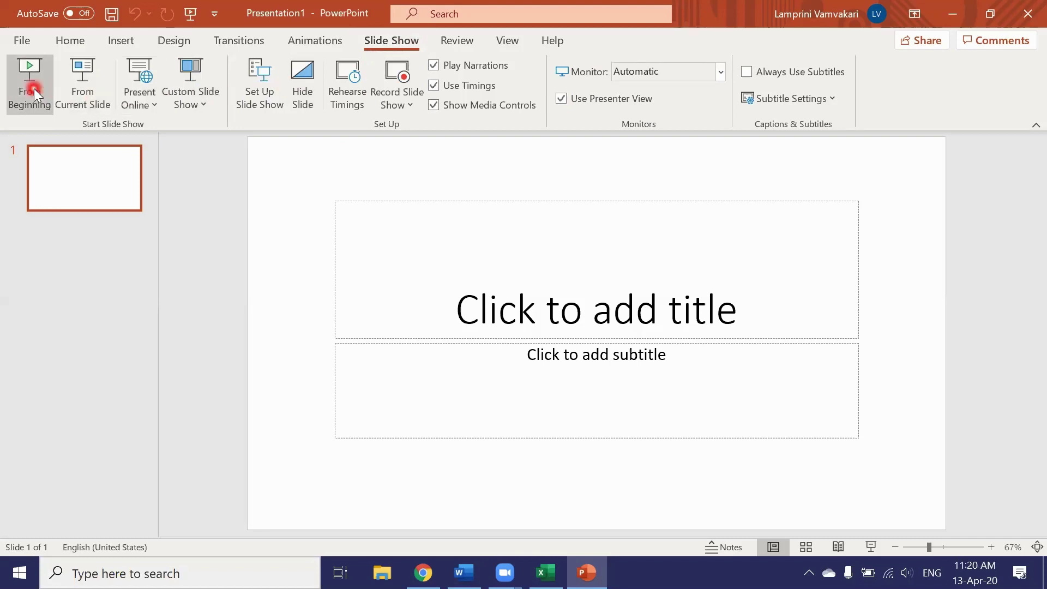
{"action": "left_click", "coordinate": [69, 39]}
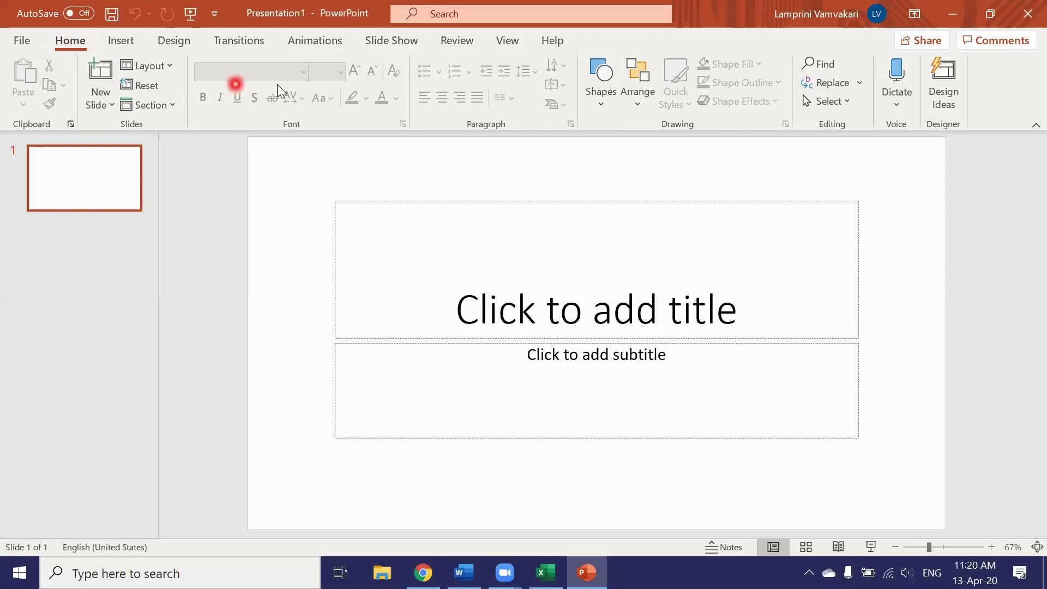
{"action": "left_click", "coordinate": [379, 44]}
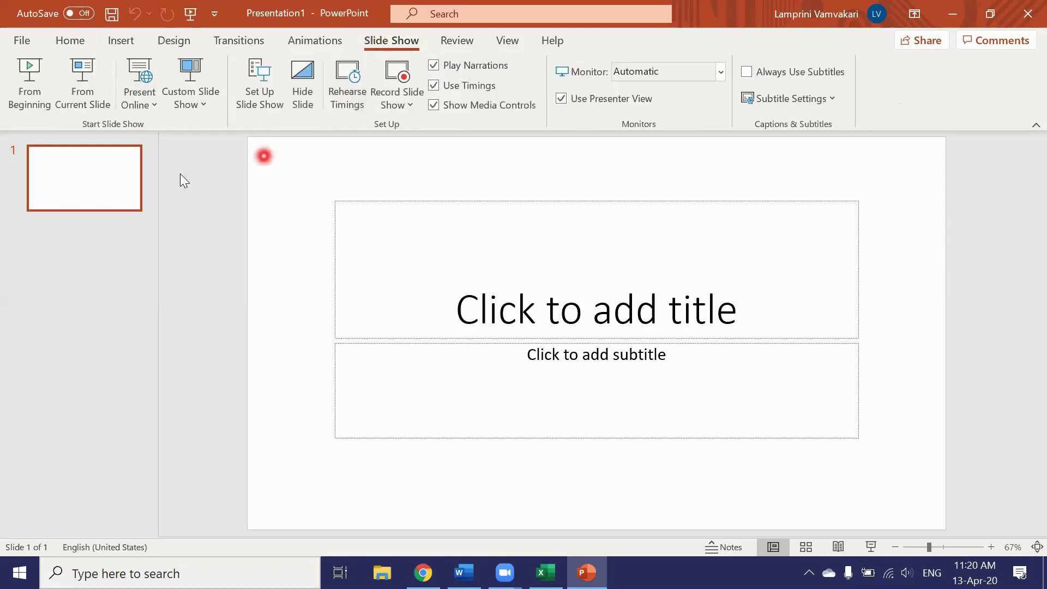
{"action": "left_click", "coordinate": [82, 41]}
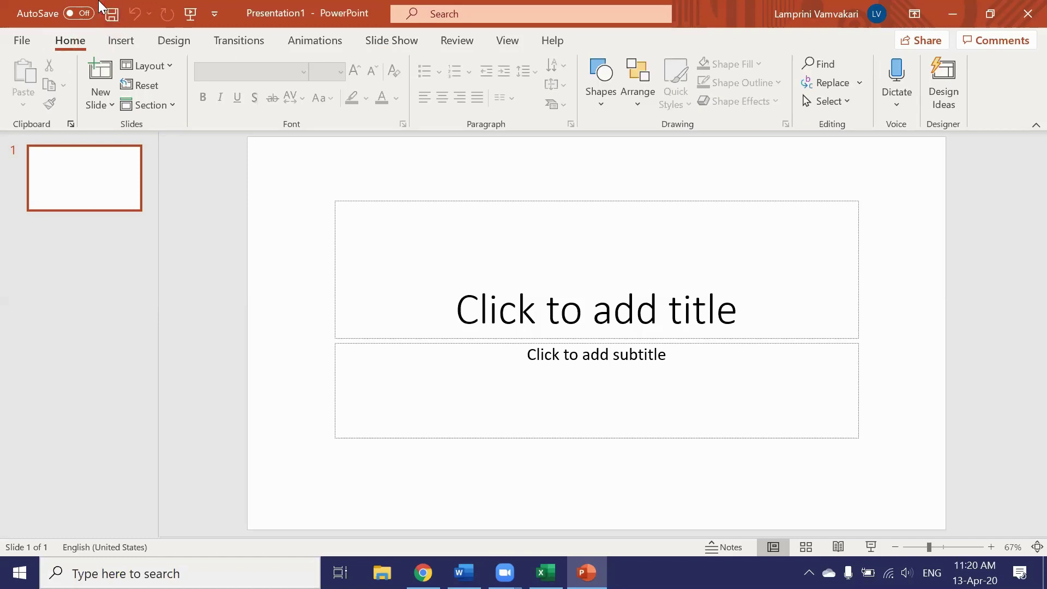
{"action": "left_click", "coordinate": [190, 13]}
{"action": "key", "text": "alt+Tab"}
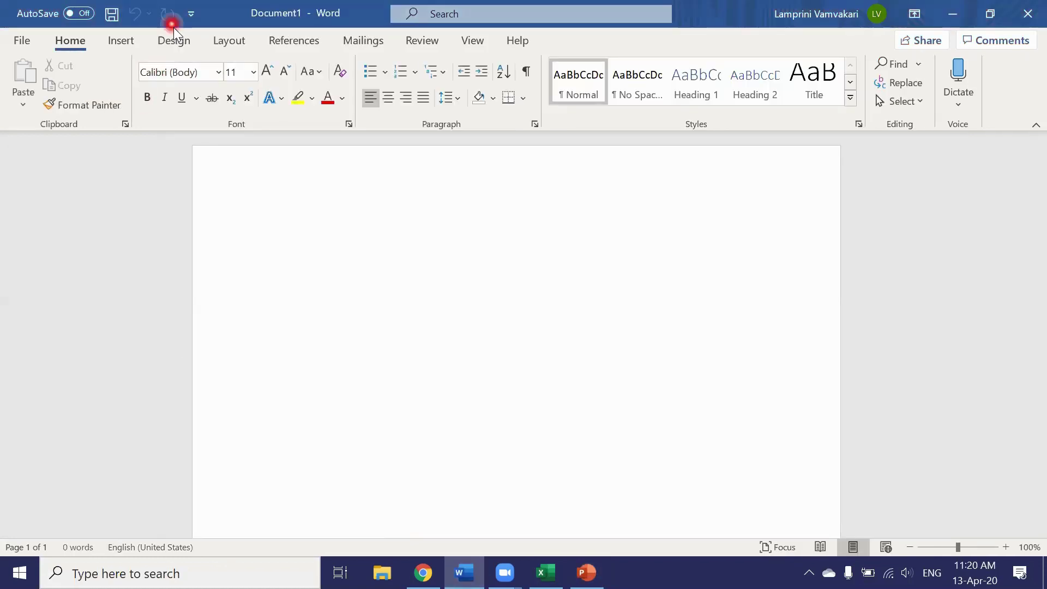
Step: Look over the toolbar customization list and the File > New page without changing anything
{"action": "left_click", "coordinate": [191, 13]}
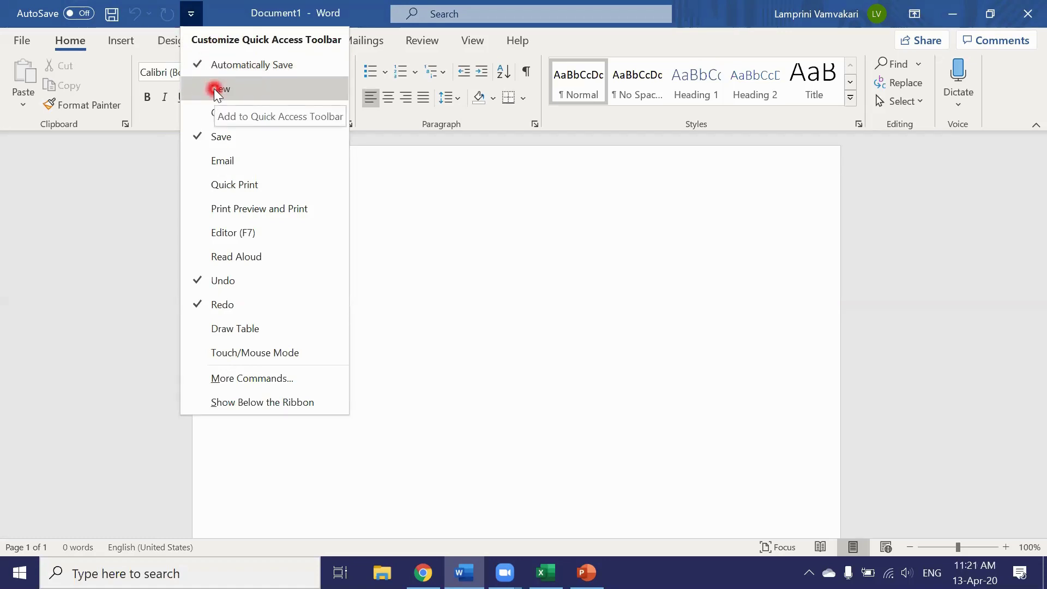
{"action": "left_click", "coordinate": [84, 203]}
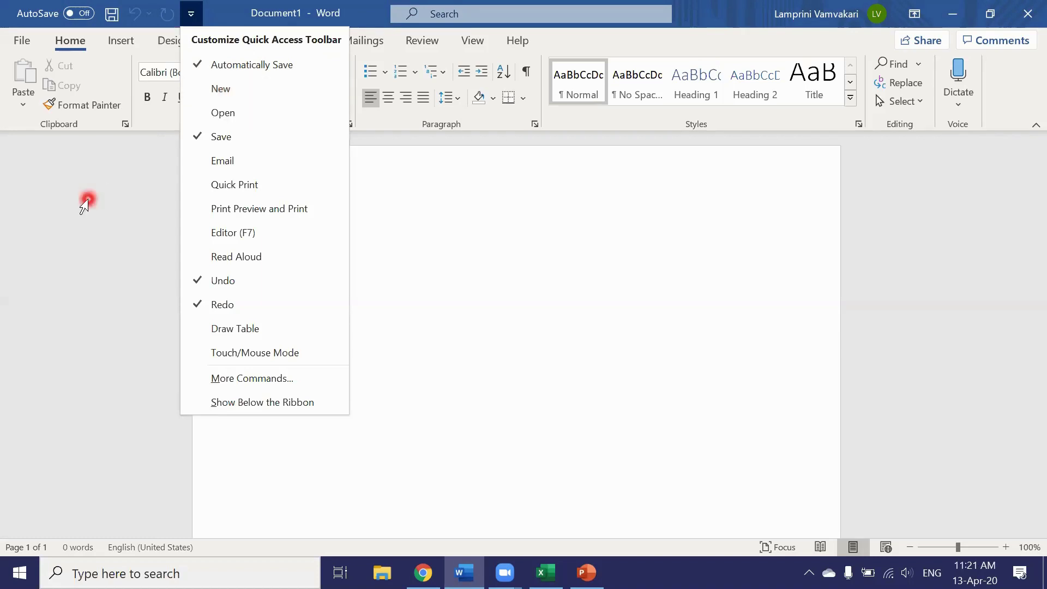
{"action": "left_click", "coordinate": [22, 44]}
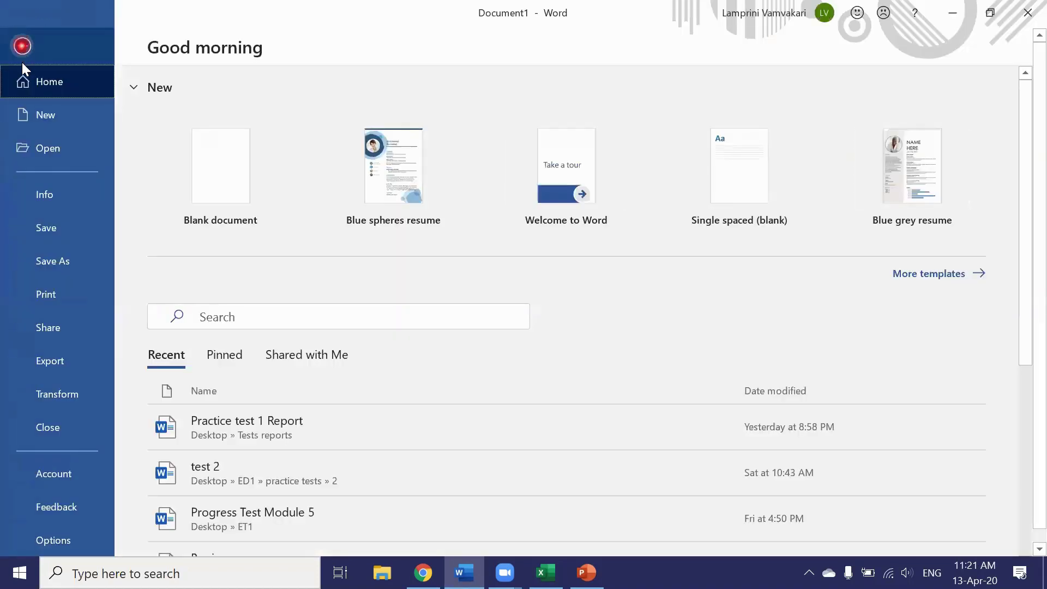
{"action": "left_click", "coordinate": [23, 75]}
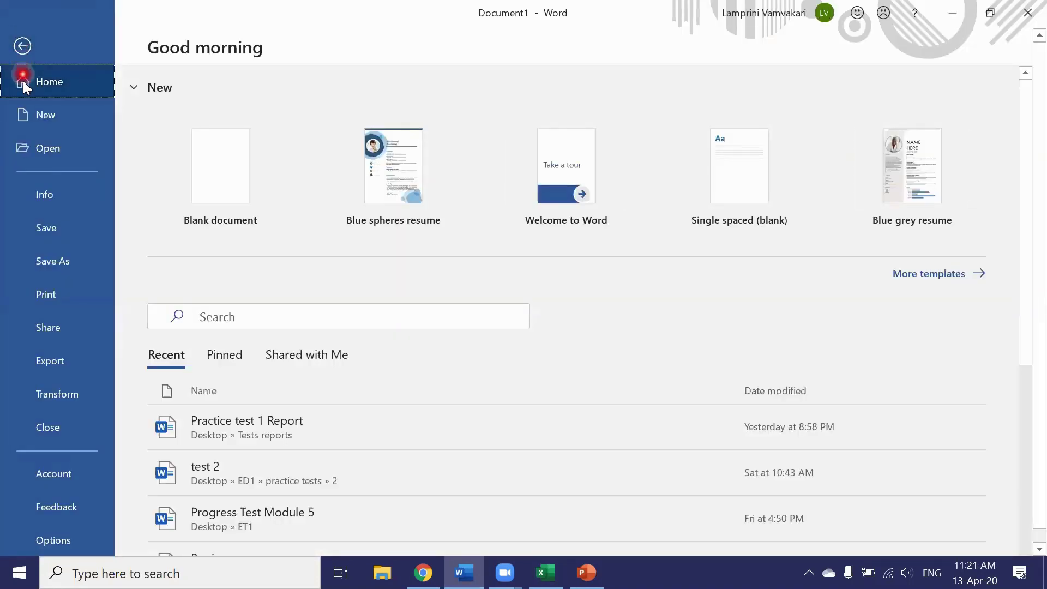
{"action": "left_click", "coordinate": [31, 124]}
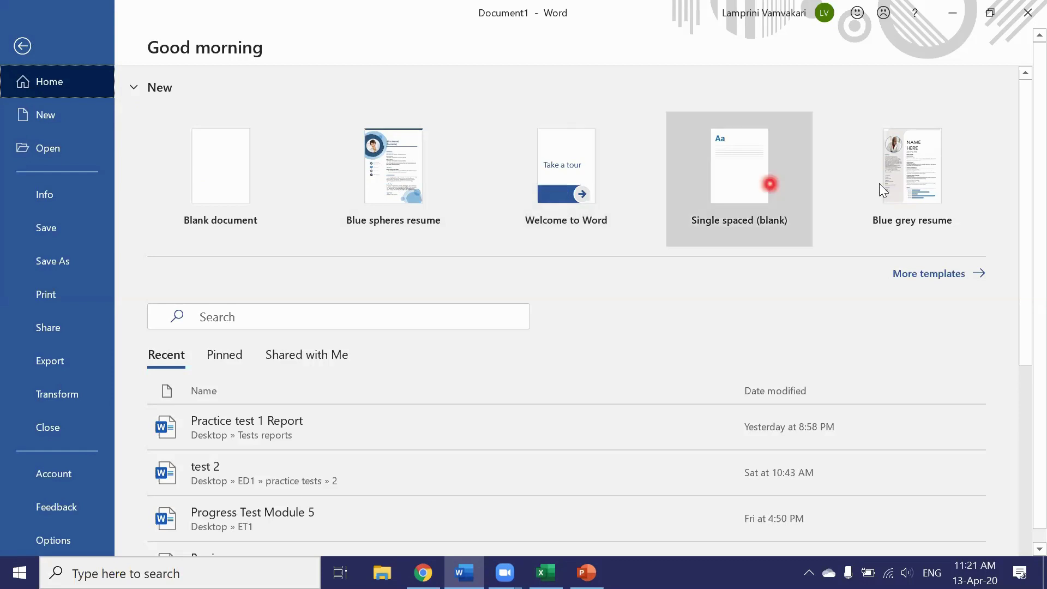
{"action": "left_click", "coordinate": [22, 47]}
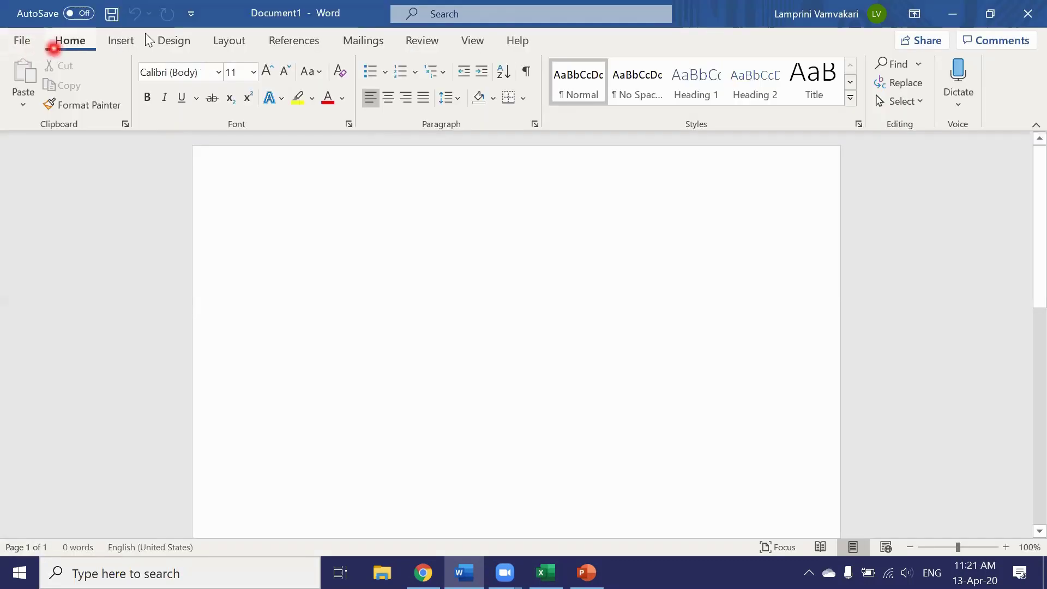
Step: Add New to Word's Quick Access Toolbar and test it by creating and closing Document2
{"action": "left_click", "coordinate": [189, 16]}
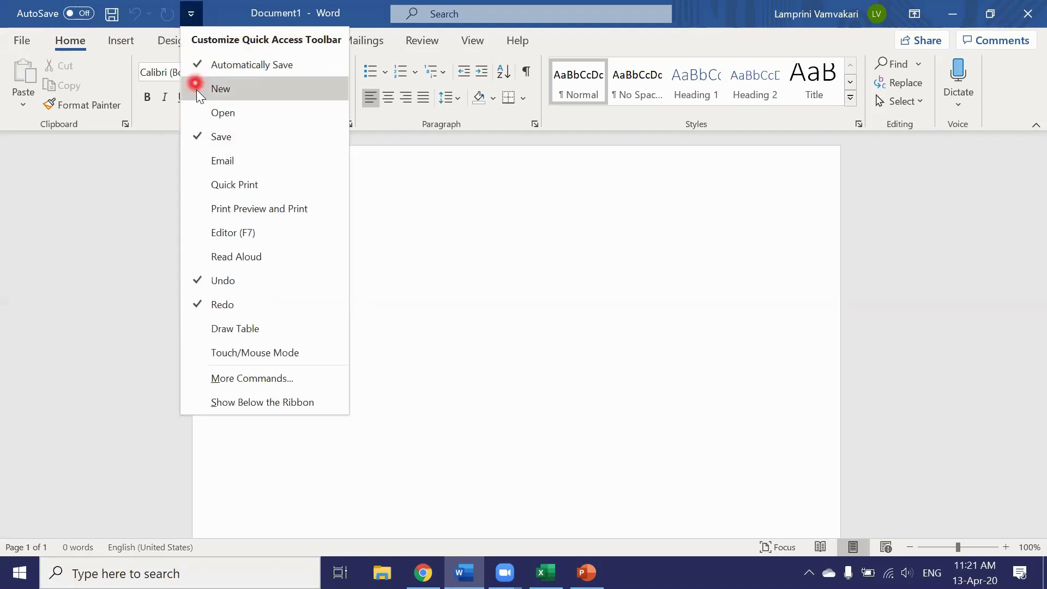
{"action": "left_click", "coordinate": [198, 91]}
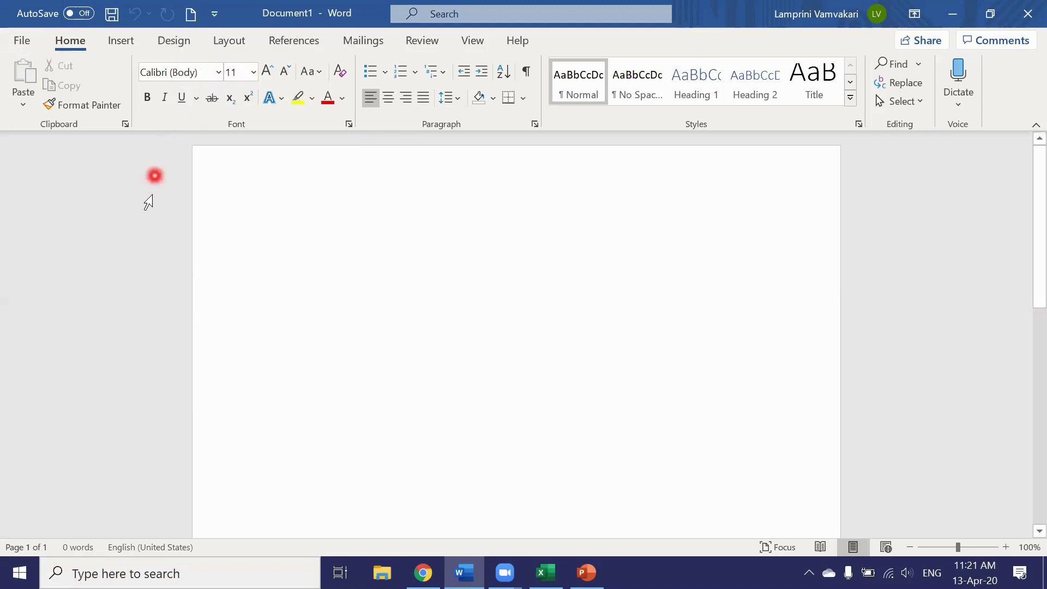
{"action": "left_click", "coordinate": [189, 16]}
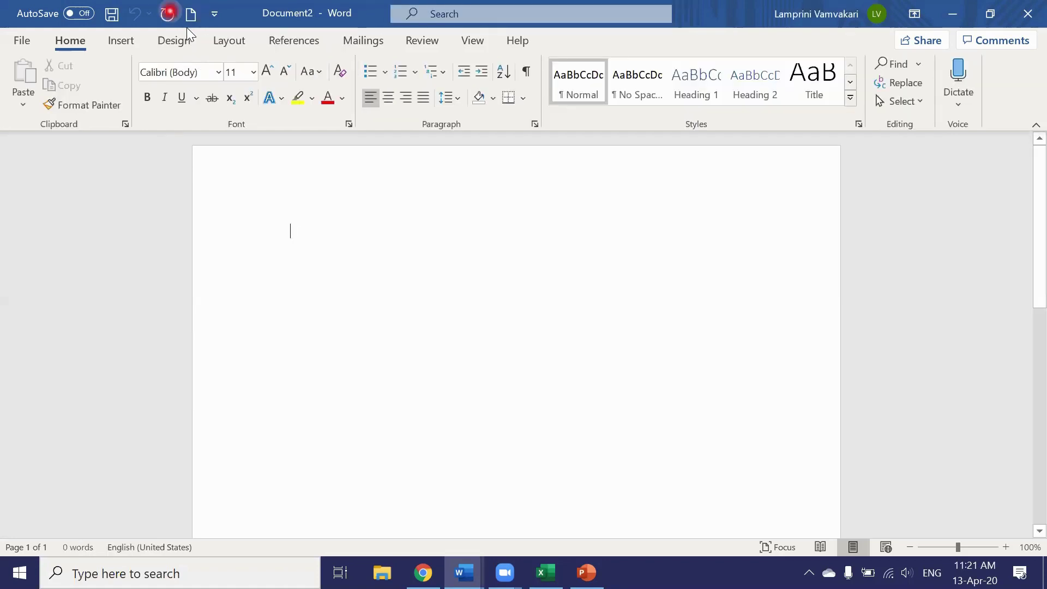
{"action": "left_click", "coordinate": [1023, 15]}
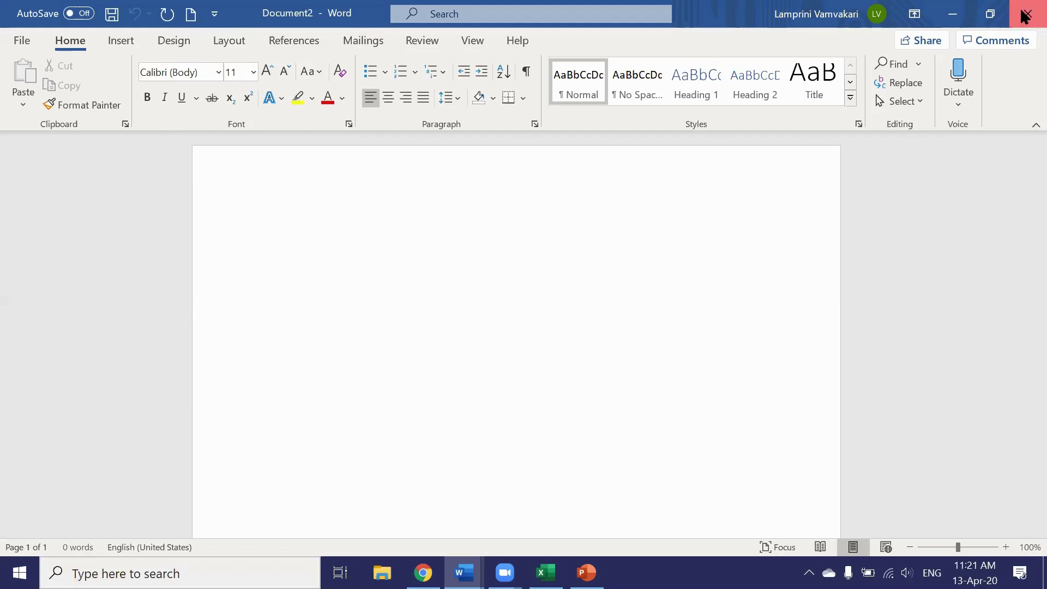
Step: Add Print Preview and Print to Word's Quick Access Toolbar
{"action": "left_click", "coordinate": [215, 13]}
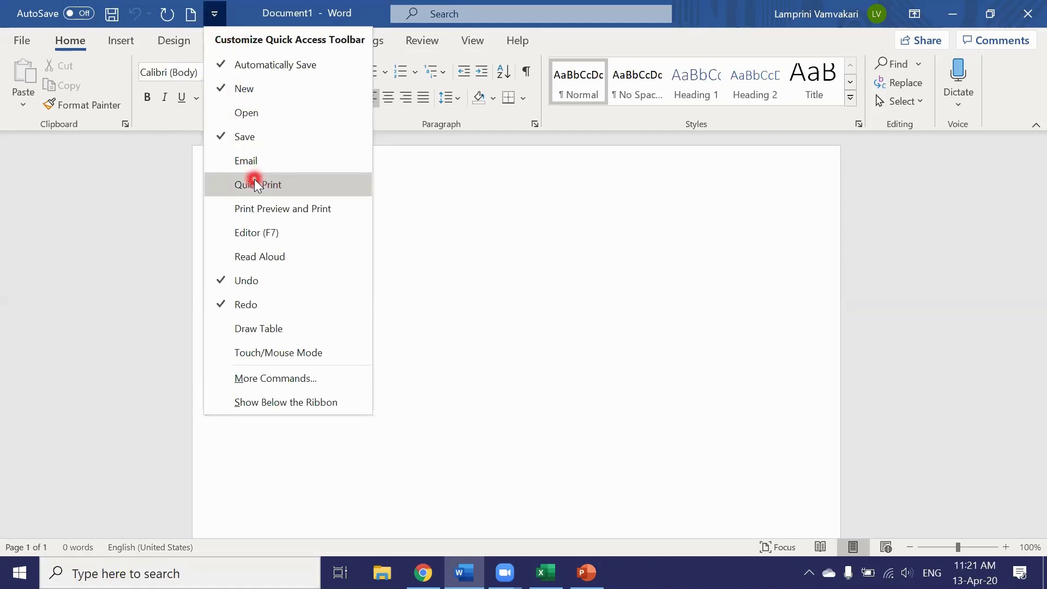
{"action": "left_click", "coordinate": [265, 211]}
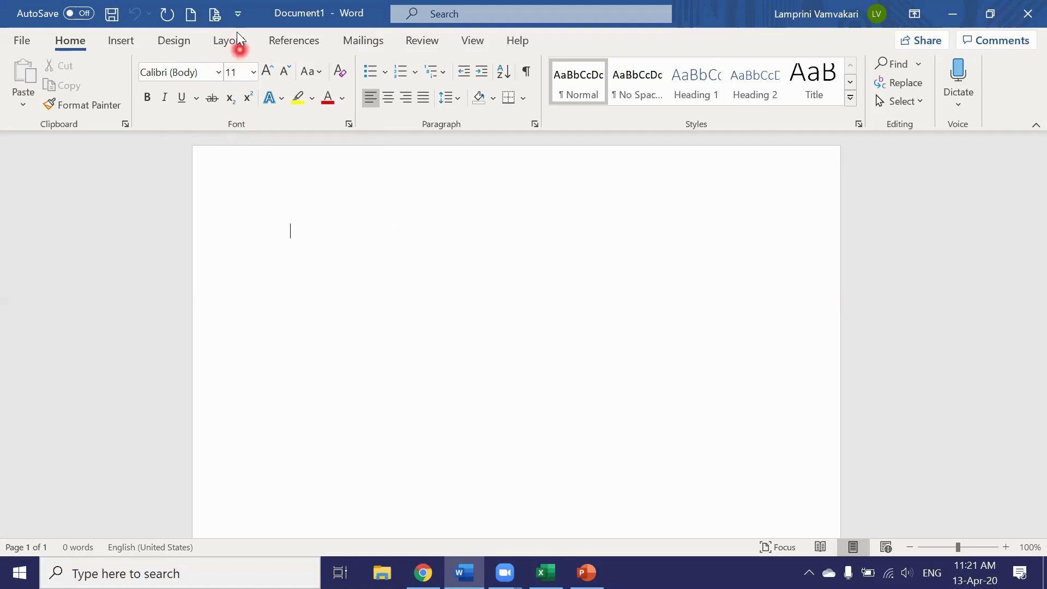
{"action": "left_click", "coordinate": [237, 16]}
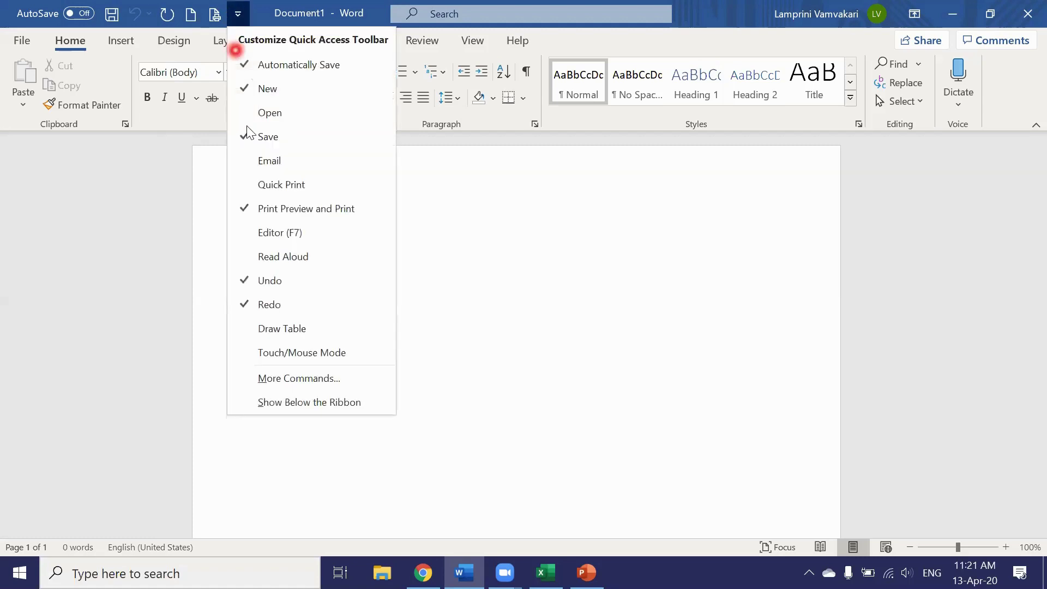
Step: In Word Options, add Add Table and Spelling & Grammar to the Quick Access Toolbar, then confirm
{"action": "left_click", "coordinate": [283, 376]}
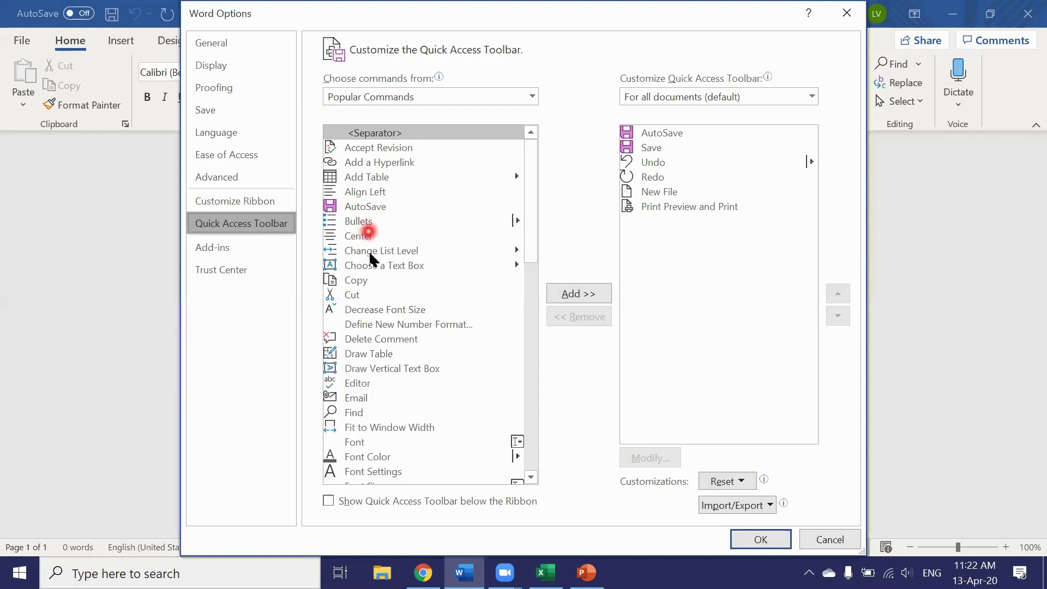
{"action": "left_click", "coordinate": [375, 179]}
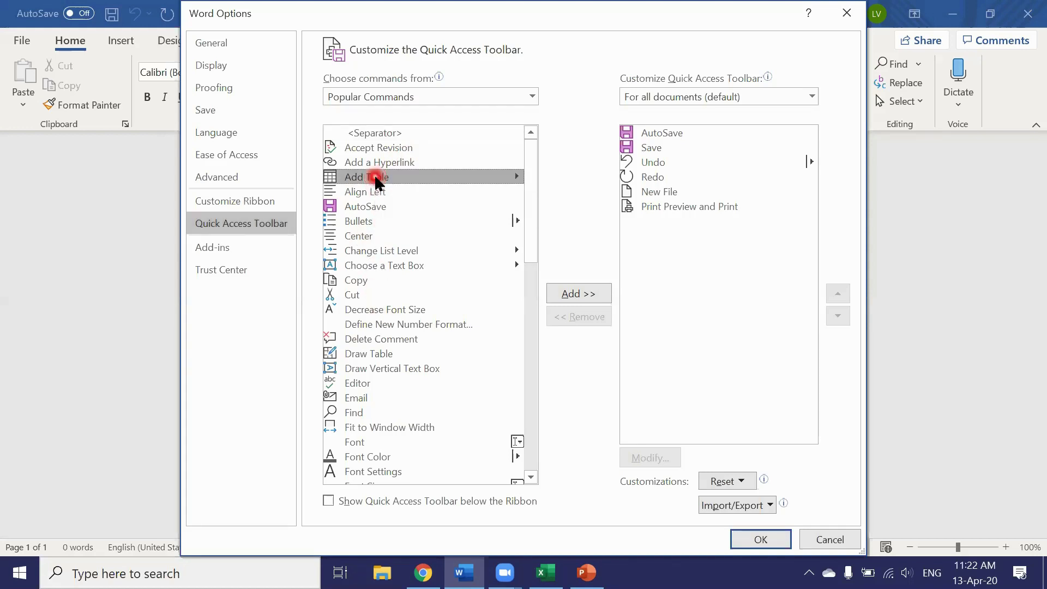
{"action": "left_click", "coordinate": [575, 293]}
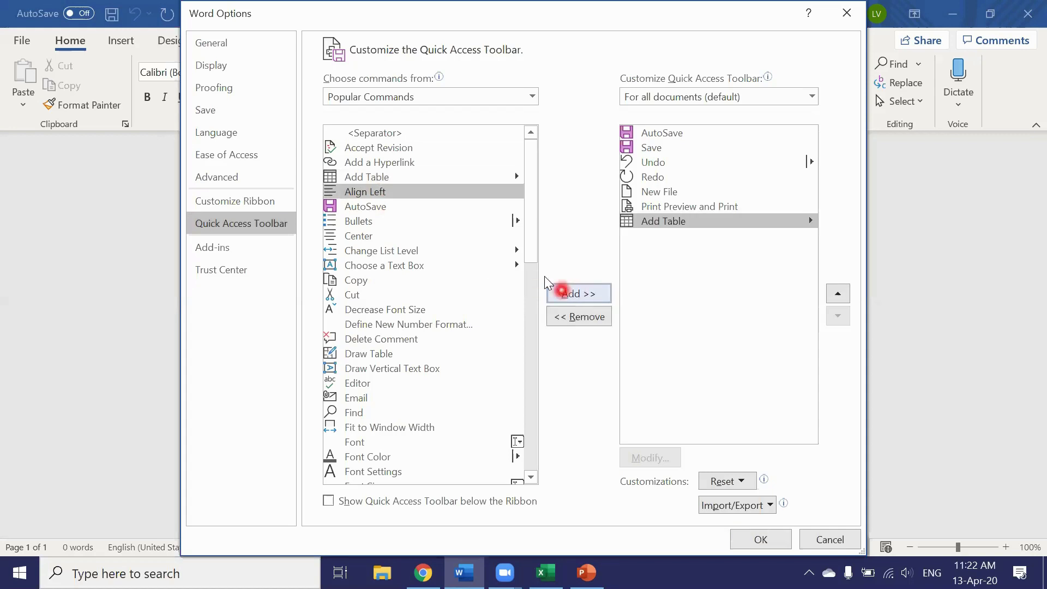
{"action": "scroll", "coordinate": [404, 285], "scroll_direction": "down", "scroll_amount": 3}
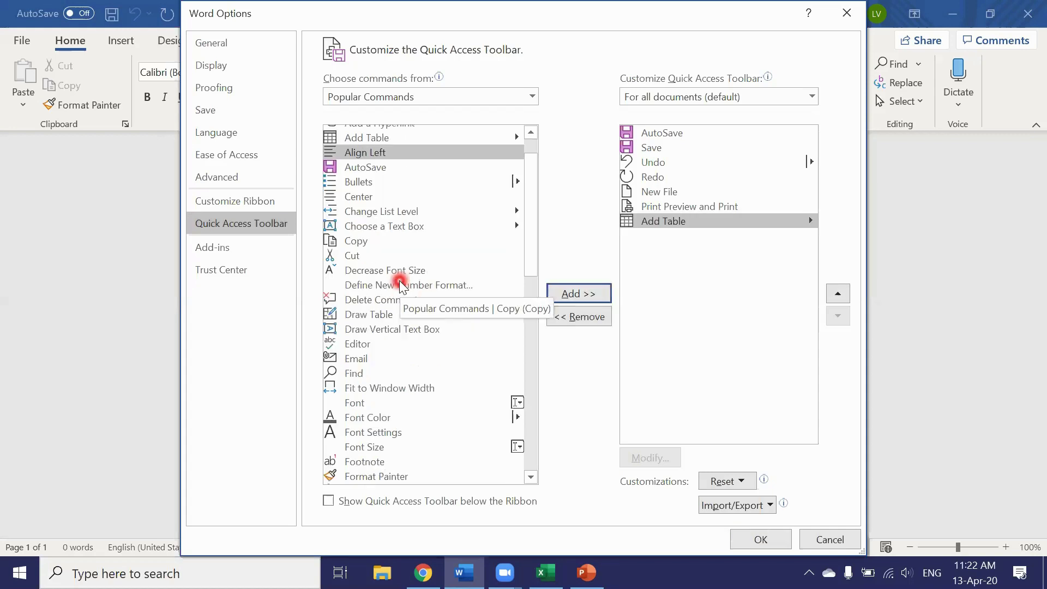
{"action": "scroll", "coordinate": [401, 284], "scroll_direction": "down", "scroll_amount": 5}
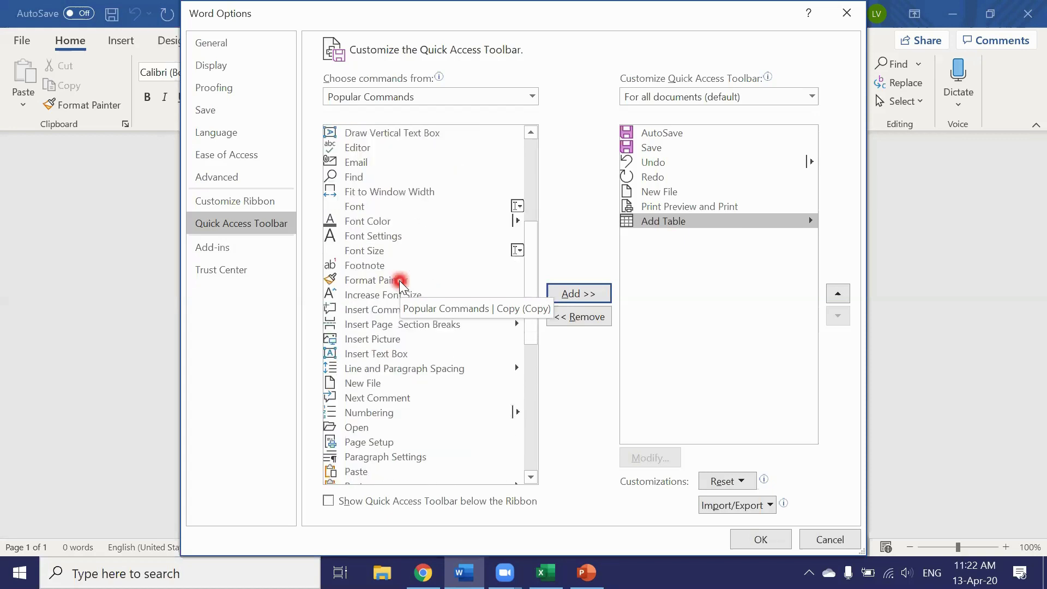
{"action": "scroll", "coordinate": [401, 285], "scroll_direction": "down", "scroll_amount": 5}
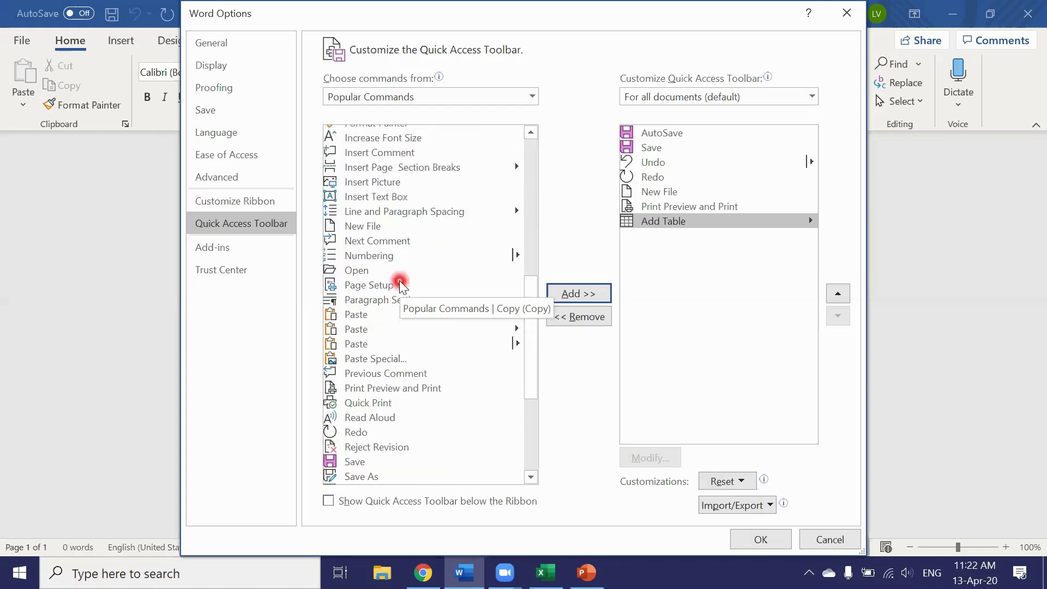
{"action": "scroll", "coordinate": [401, 284], "scroll_direction": "down", "scroll_amount": 1}
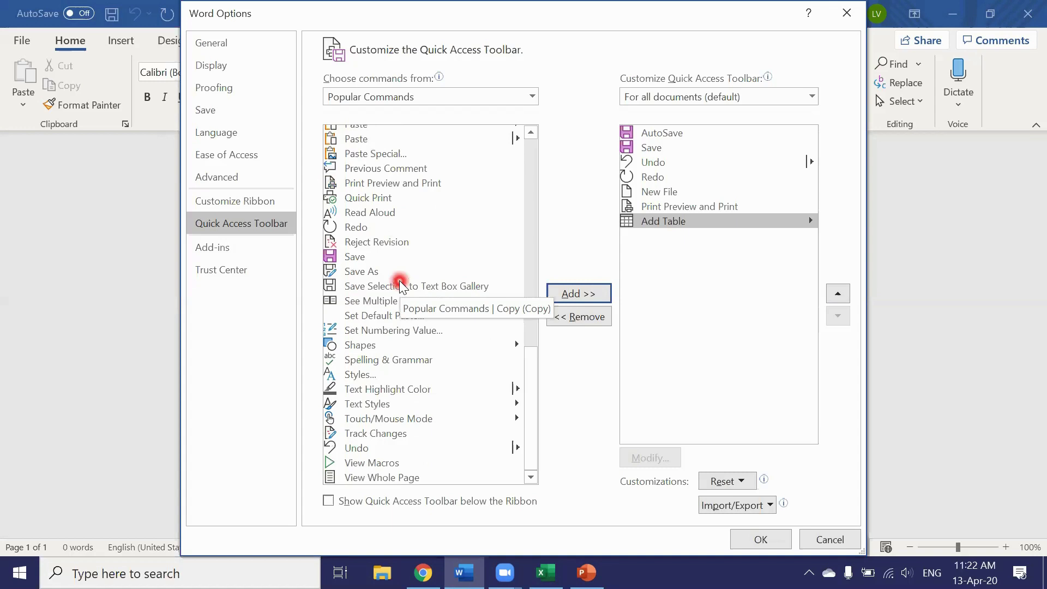
{"action": "left_click", "coordinate": [401, 360]}
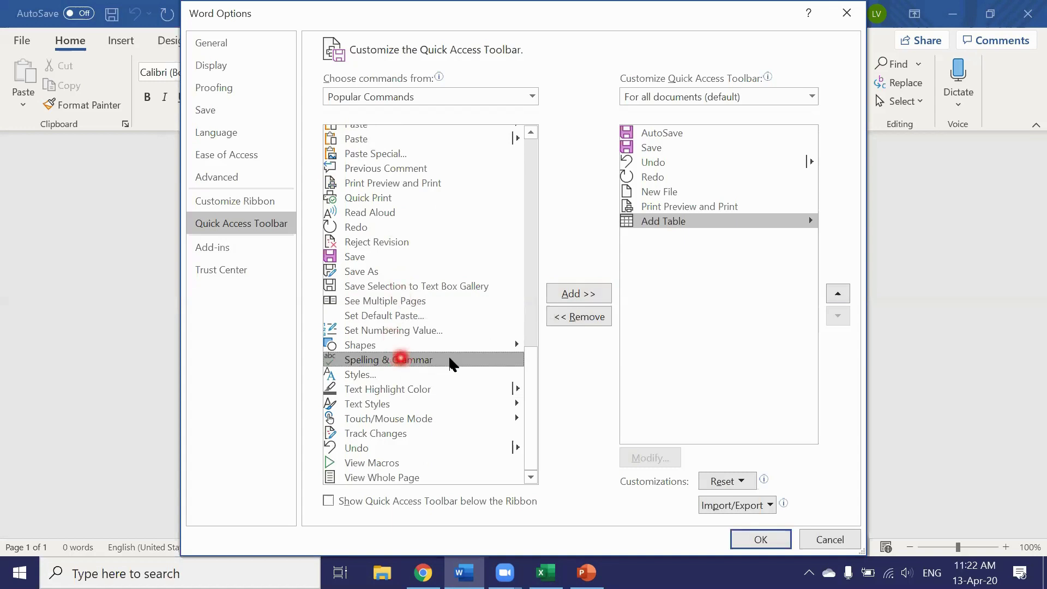
{"action": "left_click", "coordinate": [570, 295]}
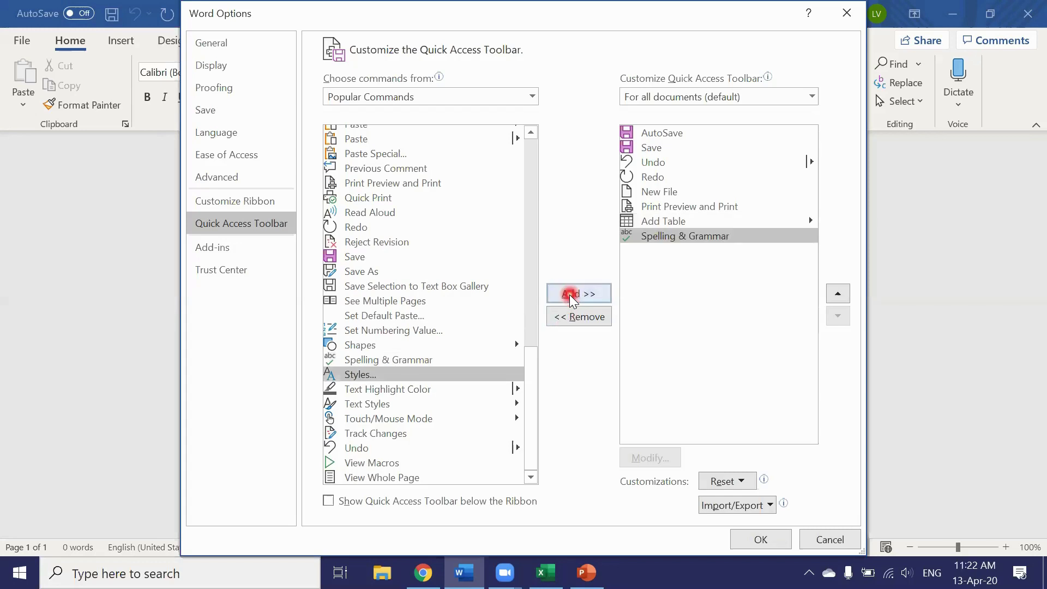
{"action": "left_click", "coordinate": [755, 541]}
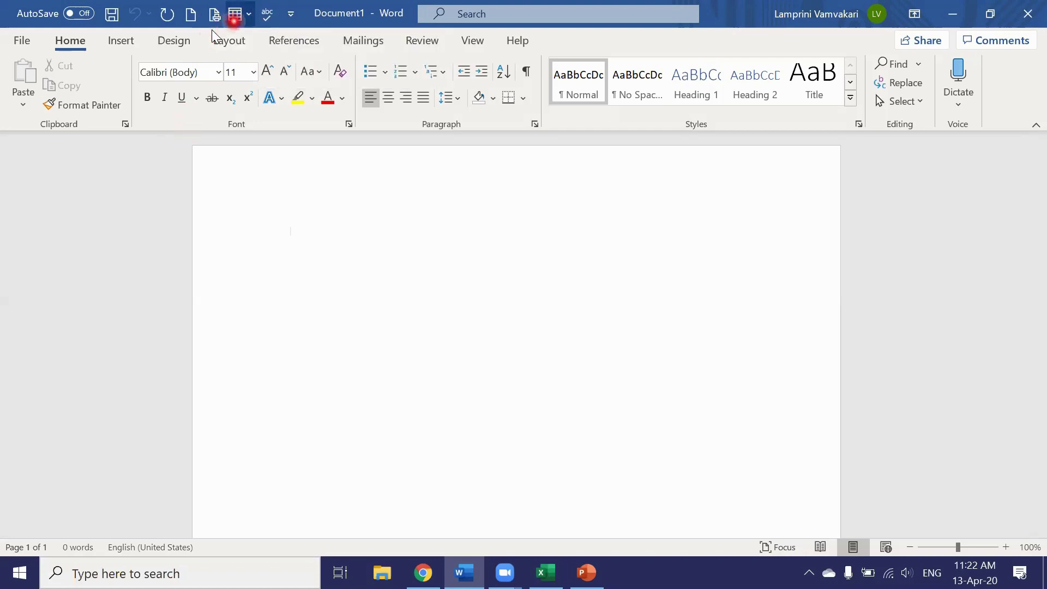
Step: Show the Review tab and move Word's Quick Access Toolbar below the ribbon
{"action": "left_click", "coordinate": [119, 41]}
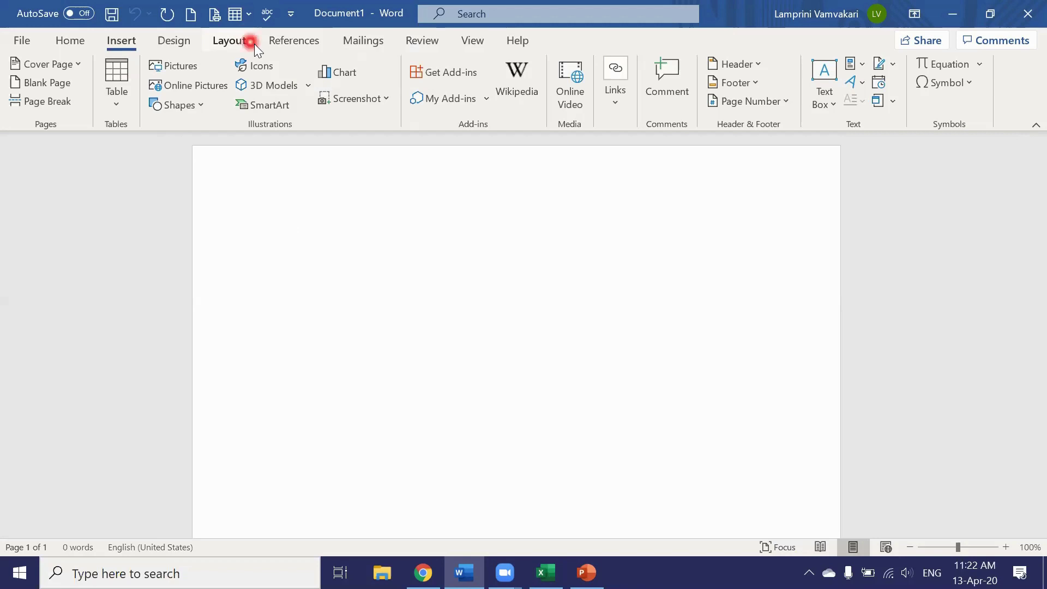
{"action": "left_click", "coordinate": [419, 47]}
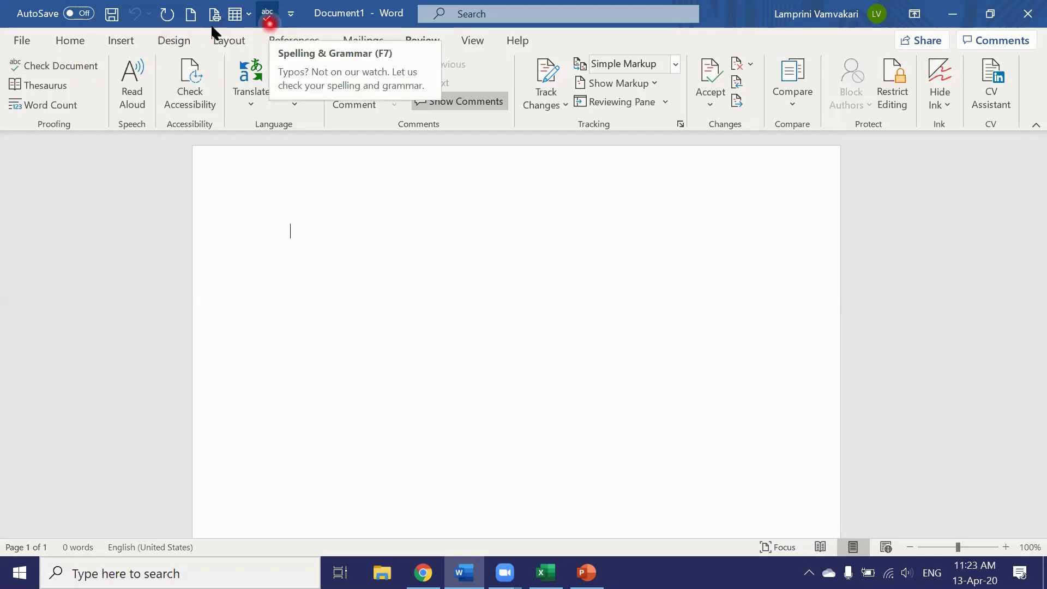
{"action": "left_click", "coordinate": [290, 14]}
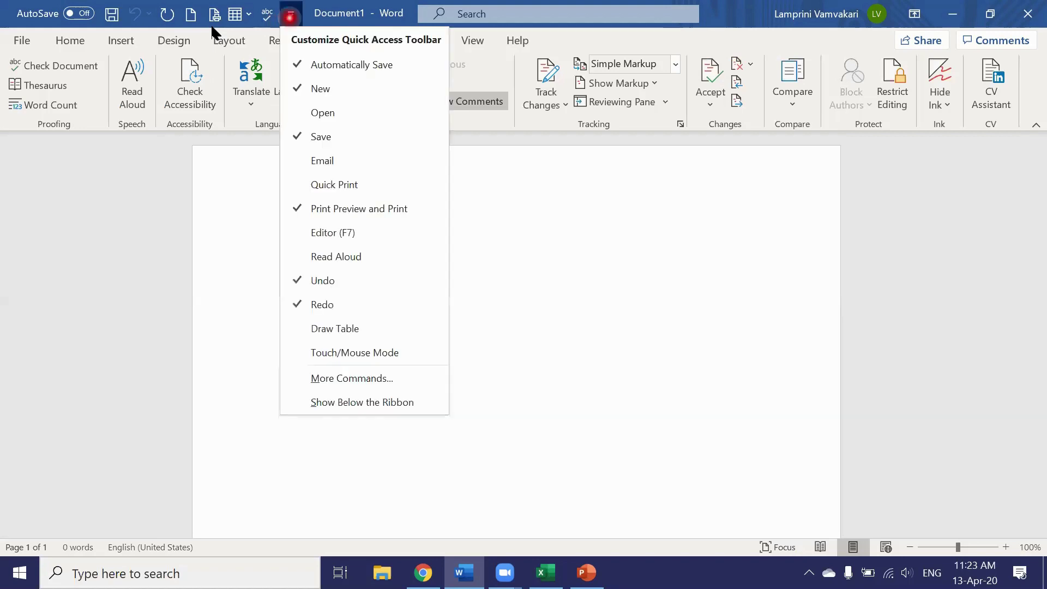
{"action": "left_click", "coordinate": [340, 403]}
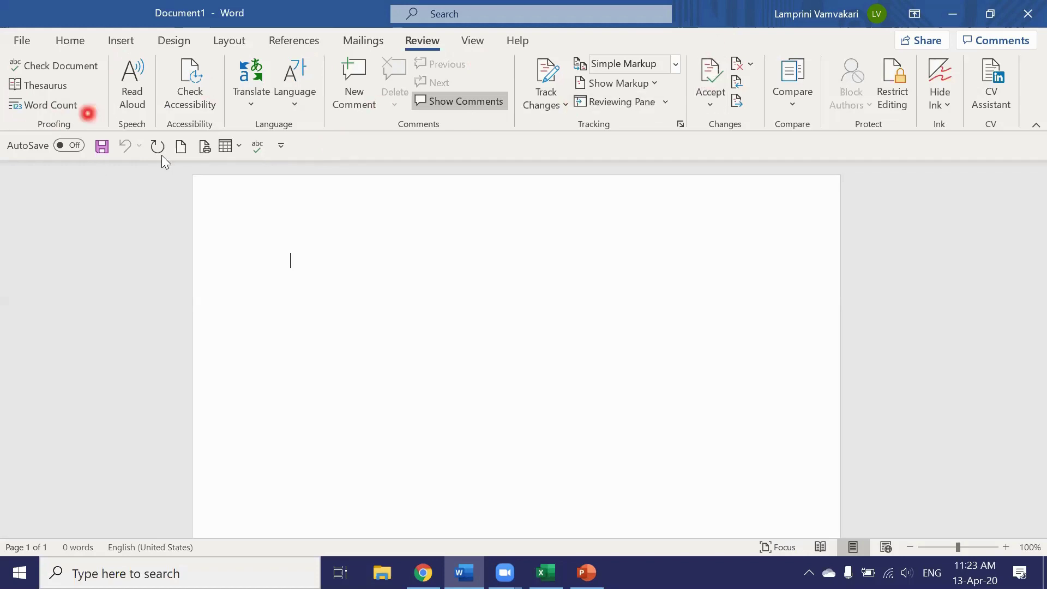
Step: Put the Quick Access Toolbar back above the ribbon and switch to the Excel workbook
{"action": "left_click", "coordinate": [280, 146]}
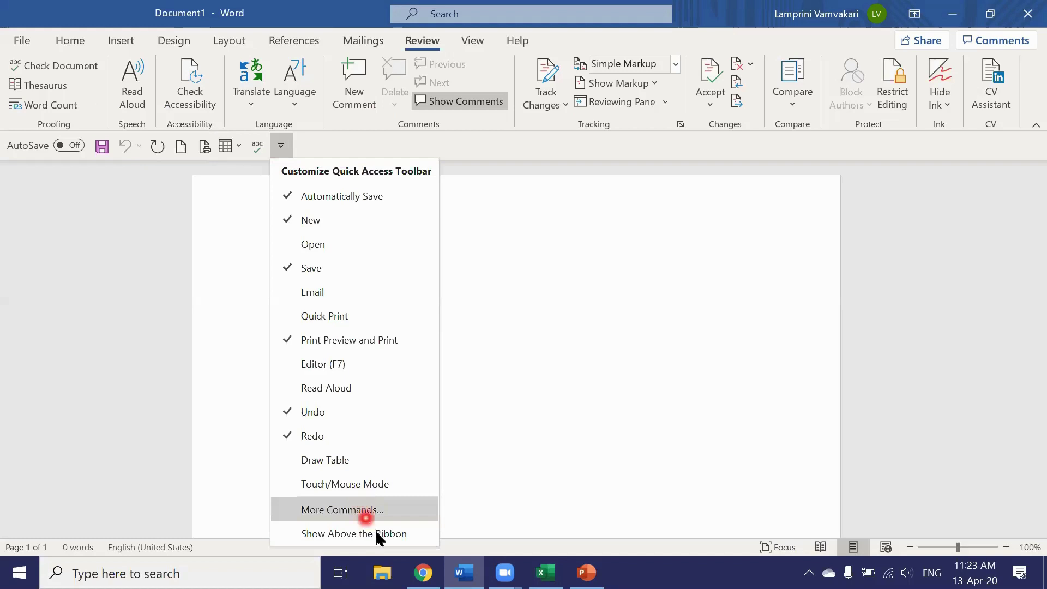
{"action": "left_click", "coordinate": [377, 533]}
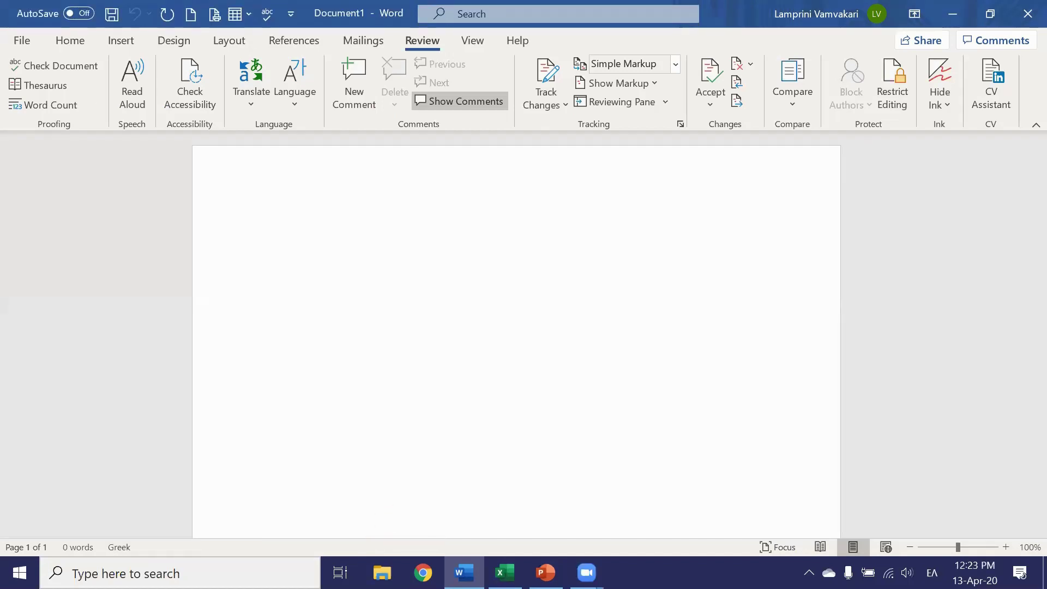
{"action": "left_click", "coordinate": [581, 382]}
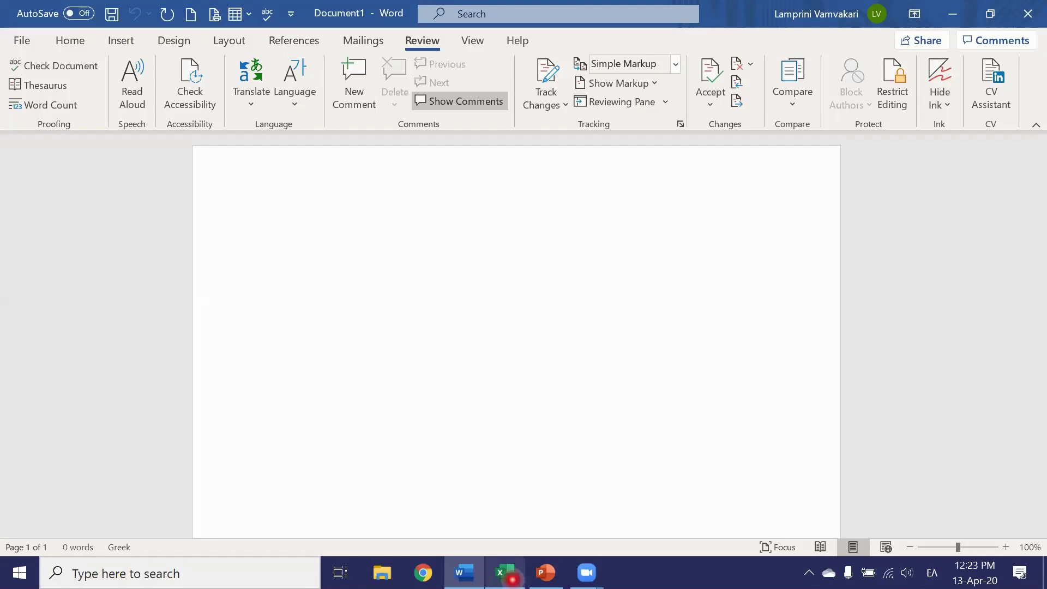
{"action": "left_click", "coordinate": [506, 572]}
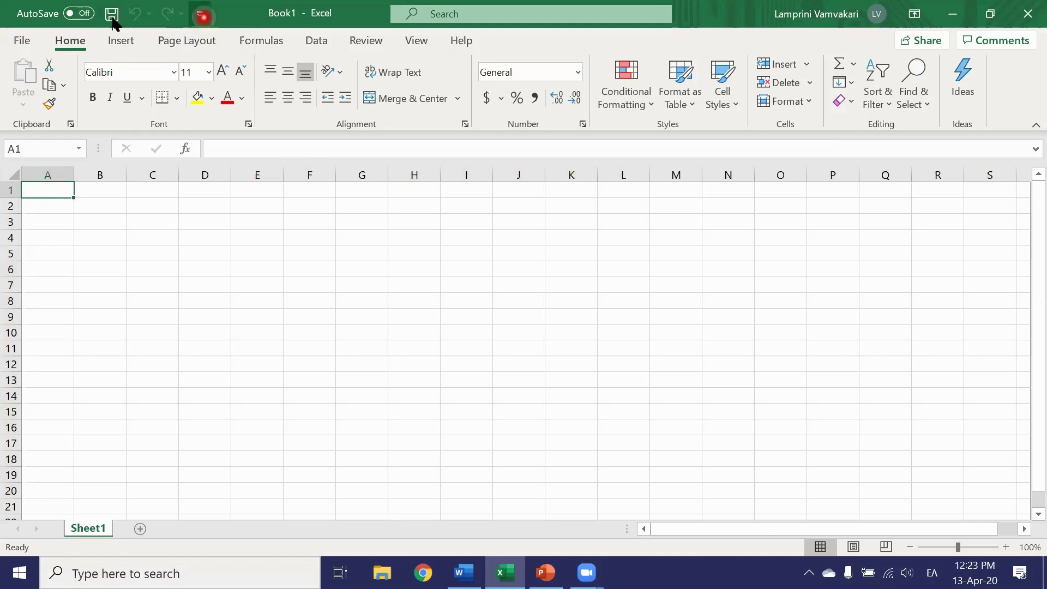
Step: Tick New, Sort Ascending and Touch/Mouse Mode in Excel's Quick Access Toolbar list
{"action": "left_click", "coordinate": [200, 14]}
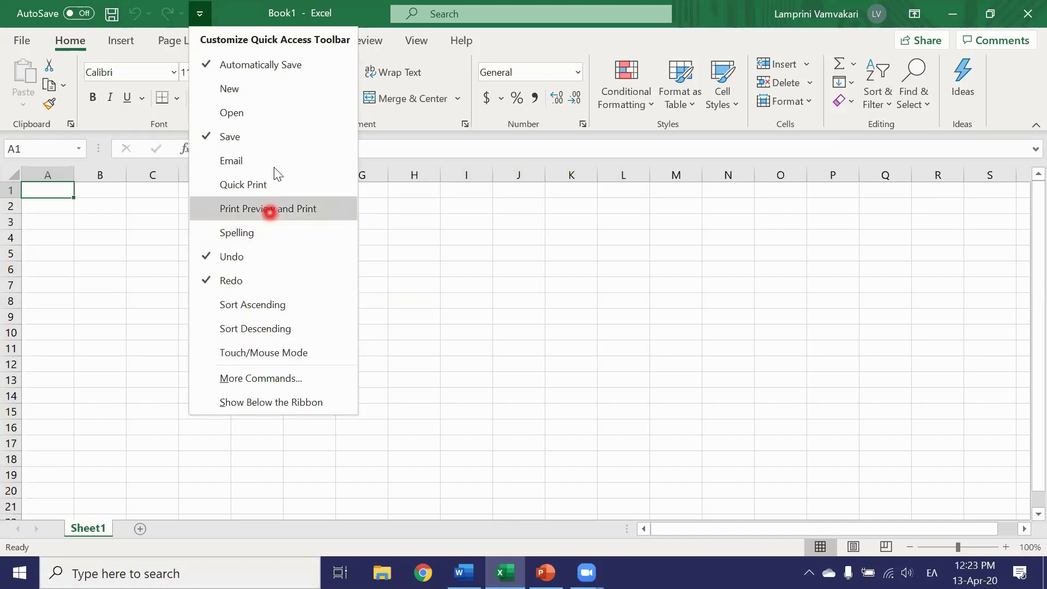
{"action": "left_click", "coordinate": [272, 89]}
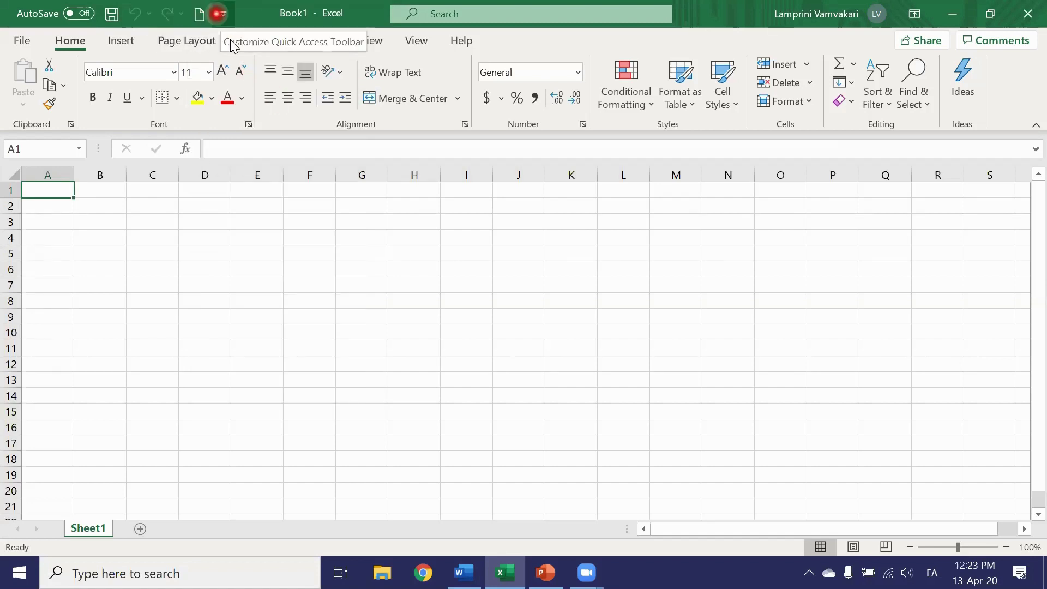
{"action": "left_click", "coordinate": [221, 13]}
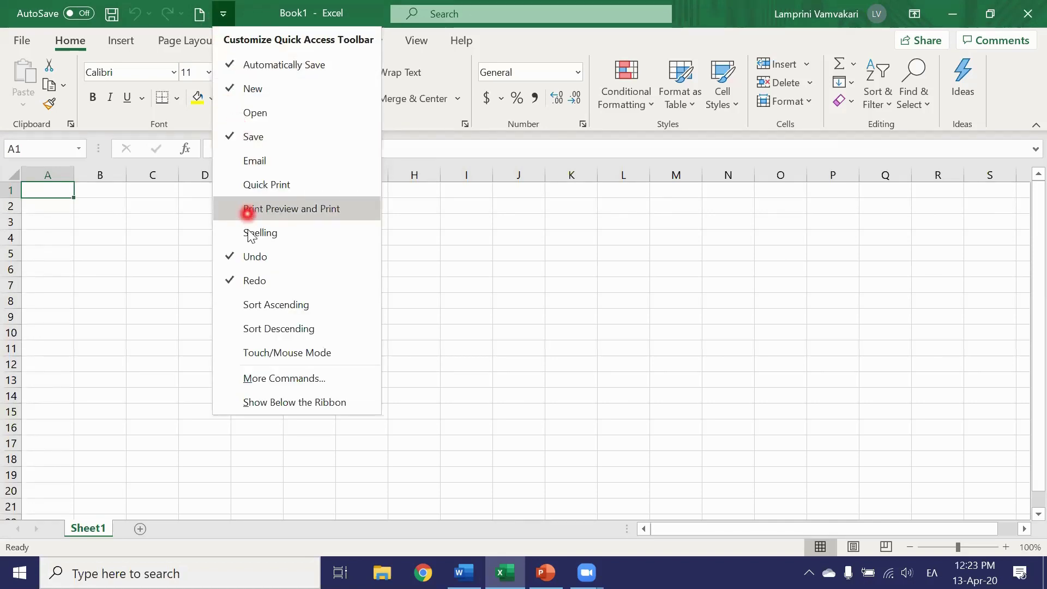
{"action": "left_click", "coordinate": [260, 305]}
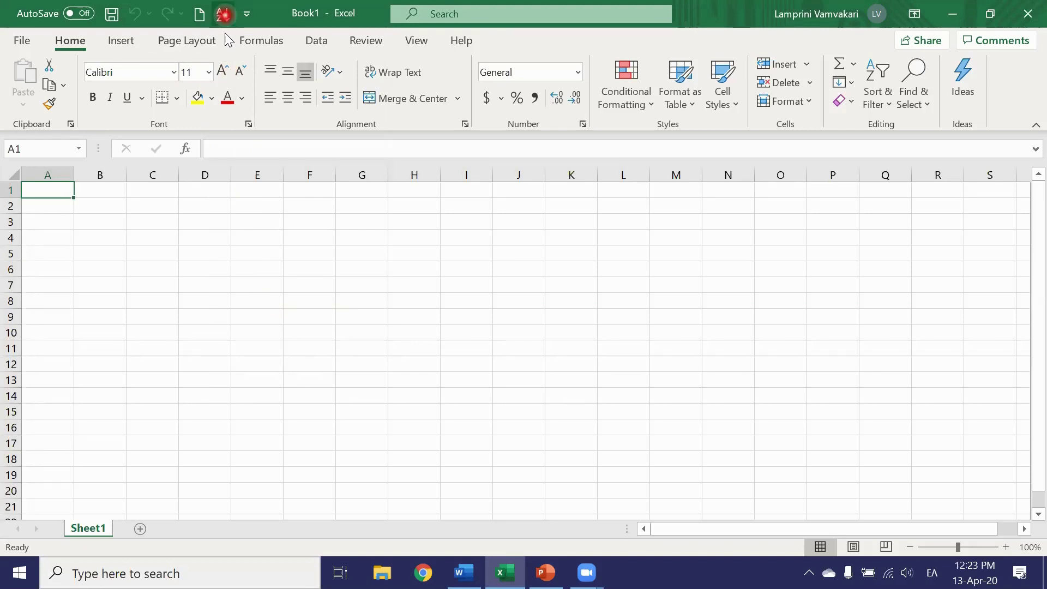
{"action": "left_click", "coordinate": [246, 12]}
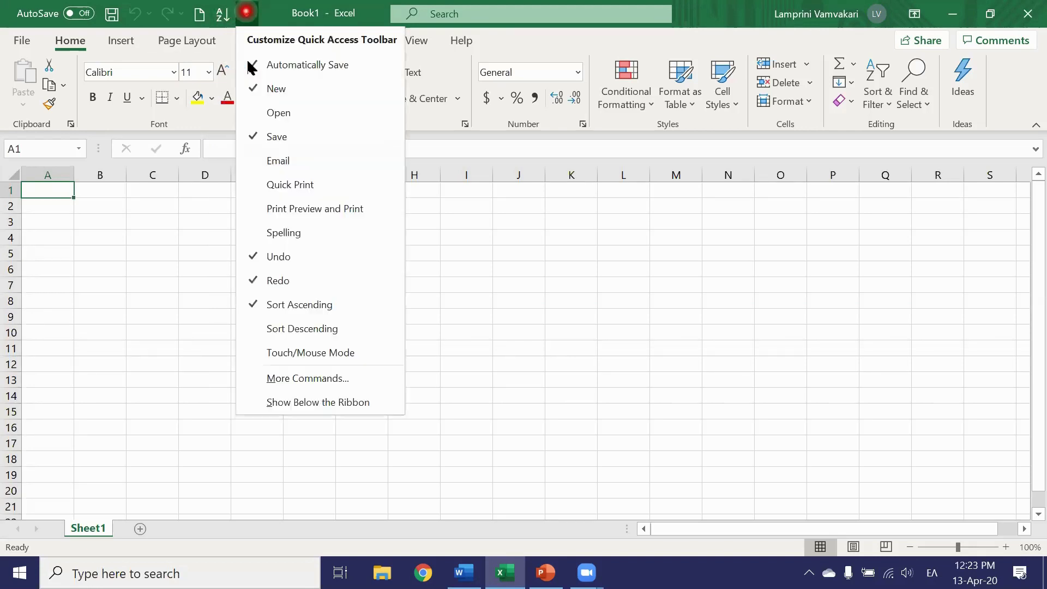
{"action": "left_click", "coordinate": [287, 353]}
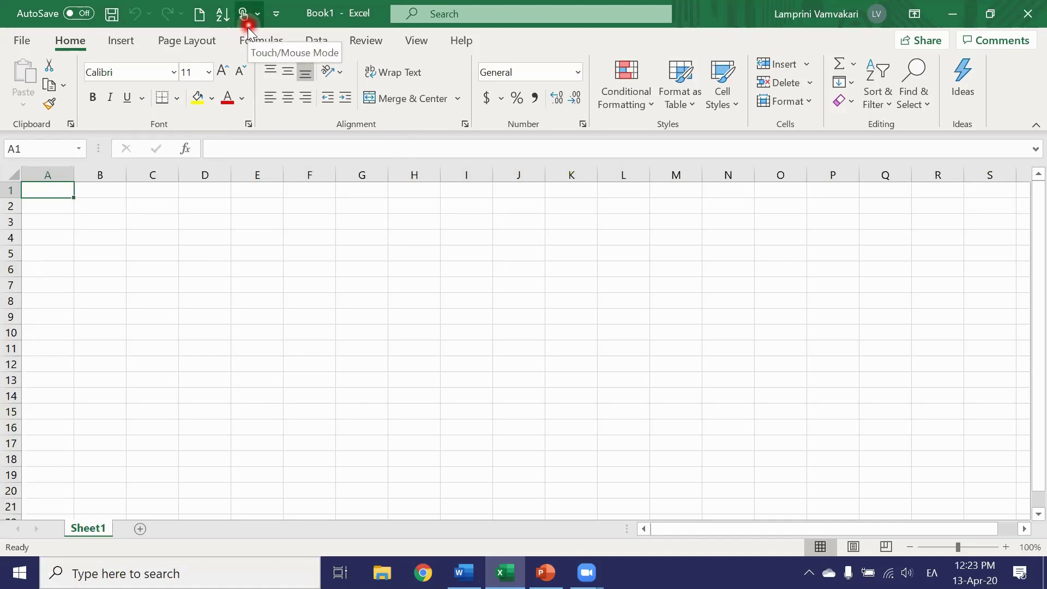
{"action": "left_click", "coordinate": [277, 15]}
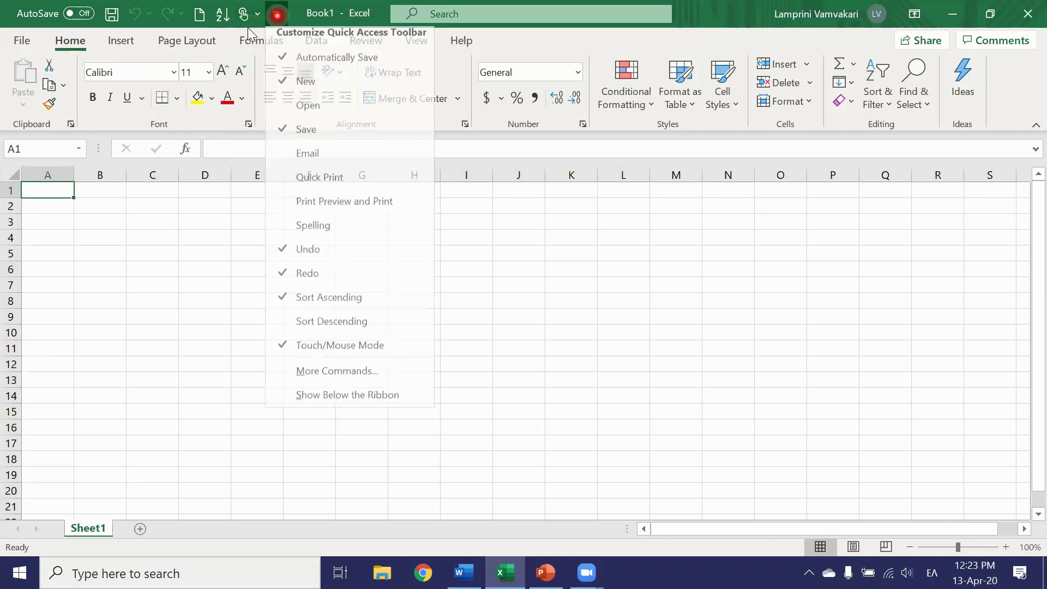
{"action": "left_click", "coordinate": [308, 380]}
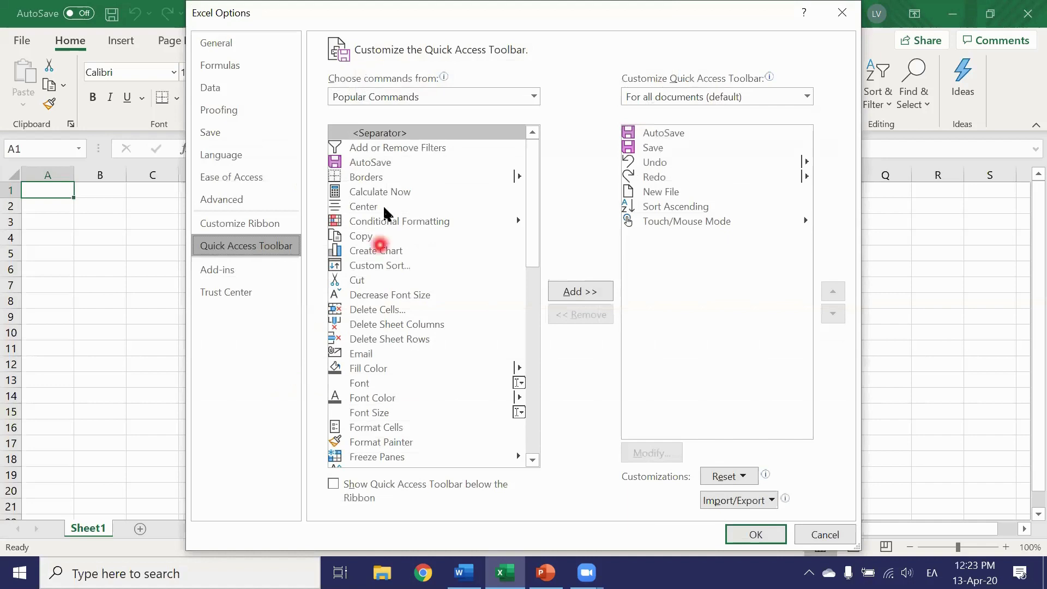
{"action": "scroll", "coordinate": [382, 240], "scroll_direction": "down", "scroll_amount": 4}
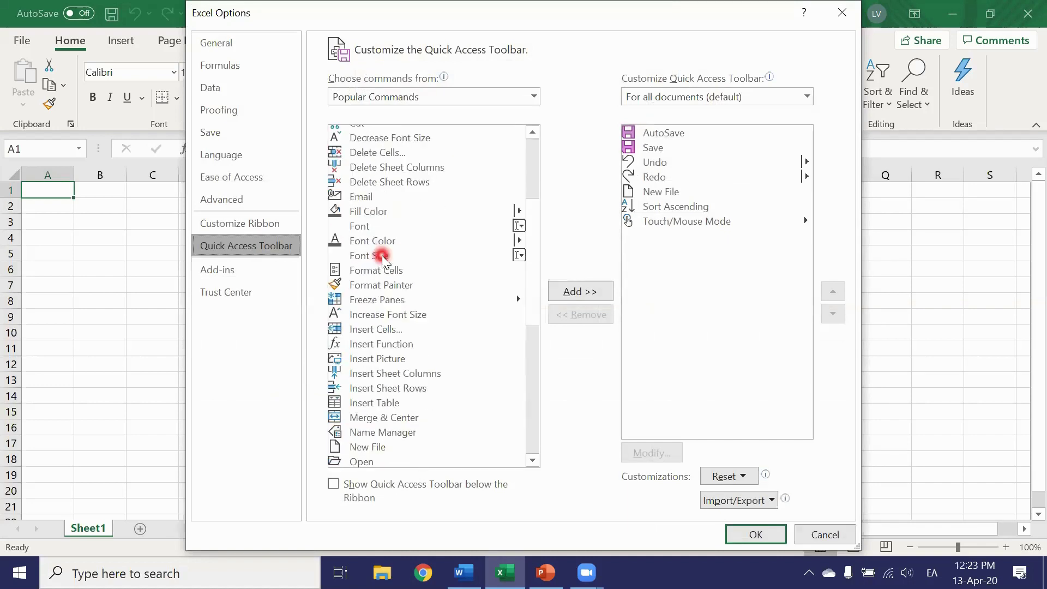
{"action": "scroll", "coordinate": [382, 256], "scroll_direction": "down", "scroll_amount": 5}
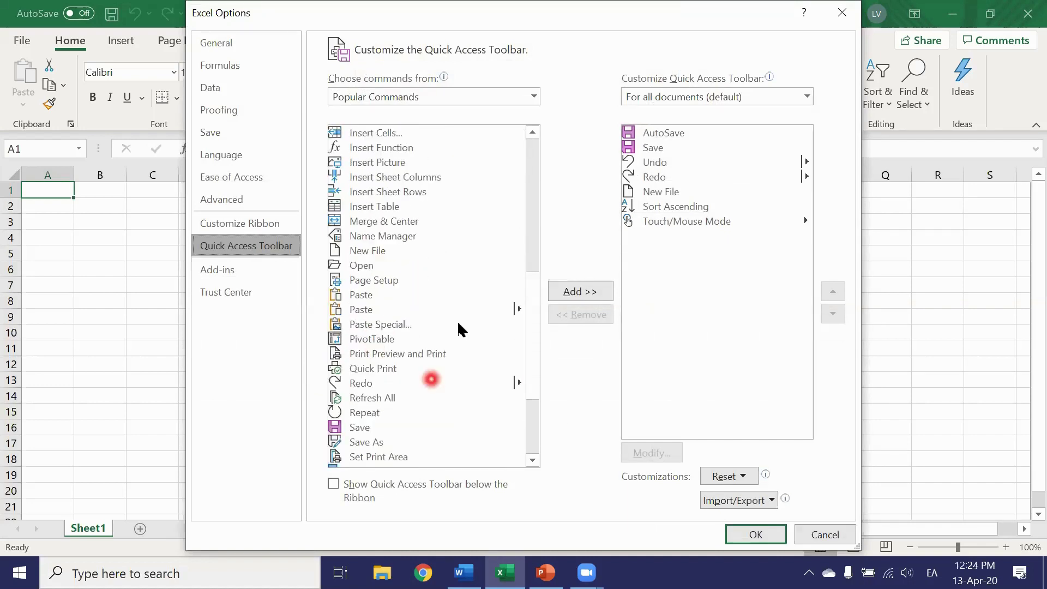
{"action": "left_click", "coordinate": [581, 295]}
{"action": "left_click", "coordinate": [853, 16]}
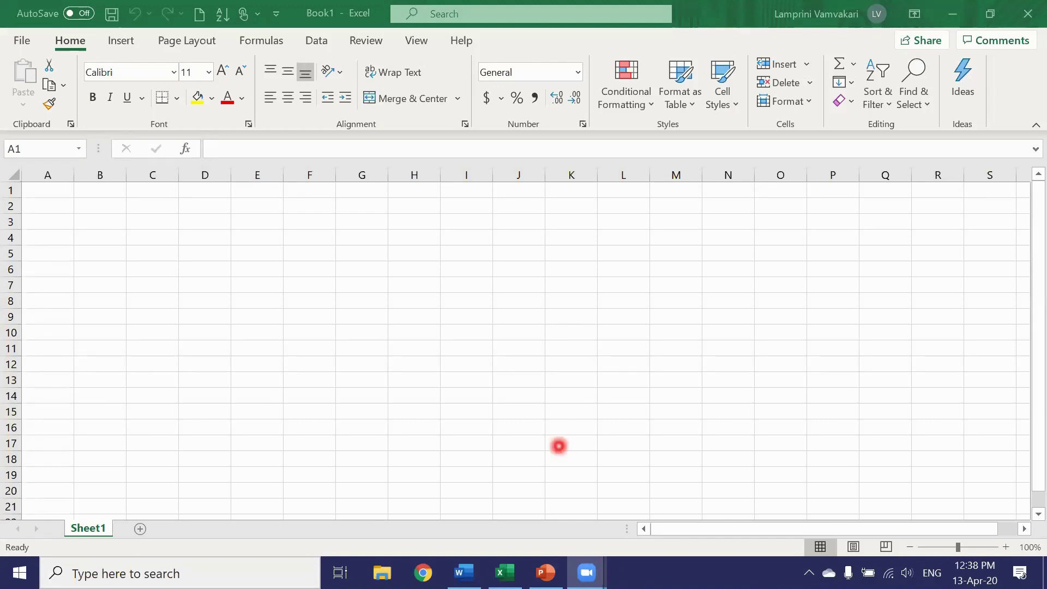
Step: In PowerPoint's Quick Access Toolbar settings via More Commands, remove AutoSave from the toolbar
{"action": "left_click", "coordinate": [546, 573]}
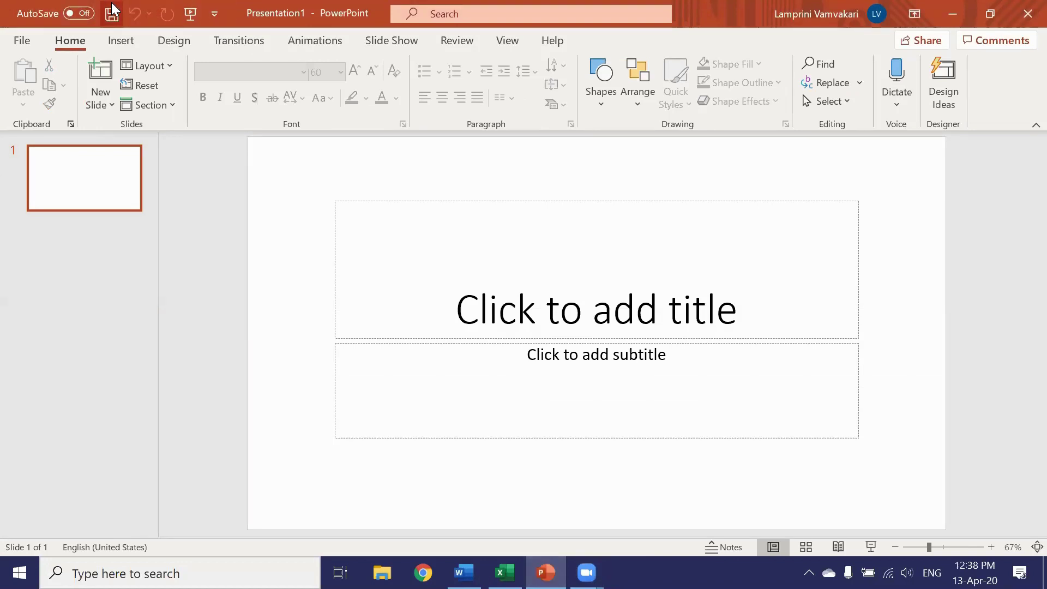
{"action": "left_click", "coordinate": [214, 14]}
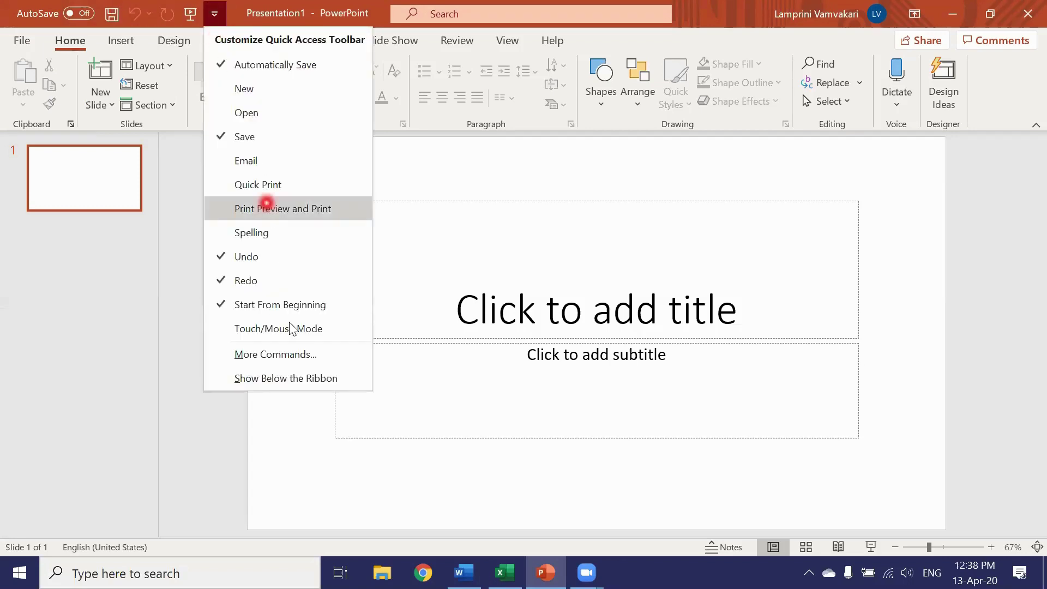
{"action": "left_click", "coordinate": [297, 354]}
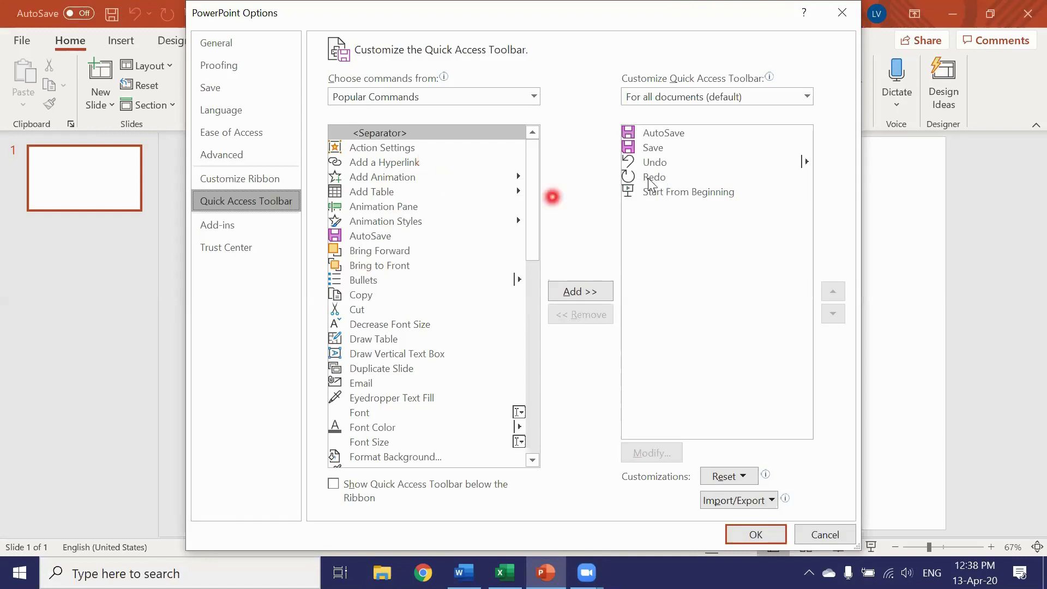
{"action": "left_click", "coordinate": [677, 134]}
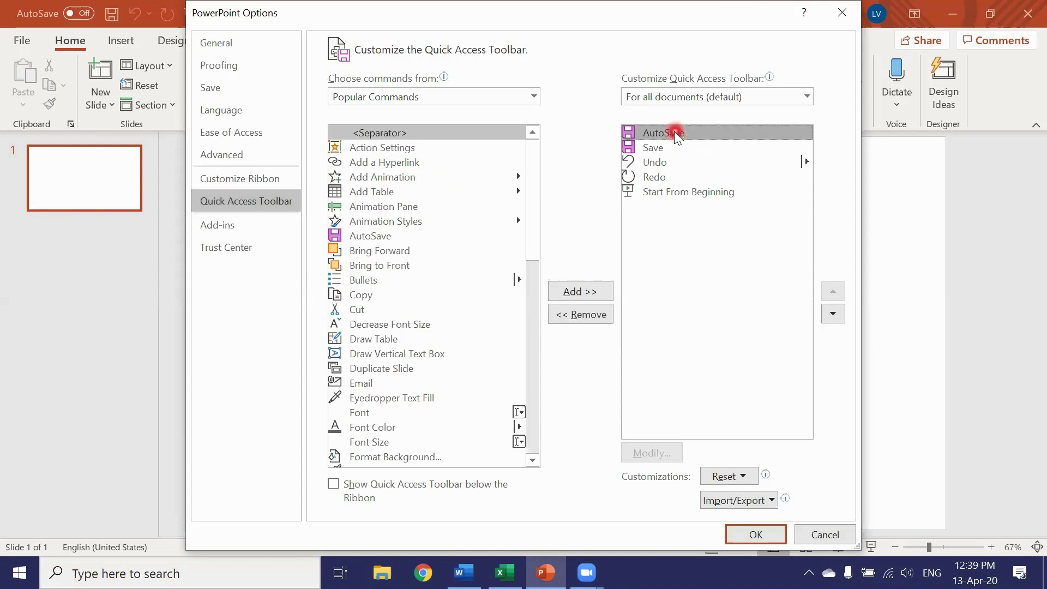
{"action": "left_click", "coordinate": [581, 322]}
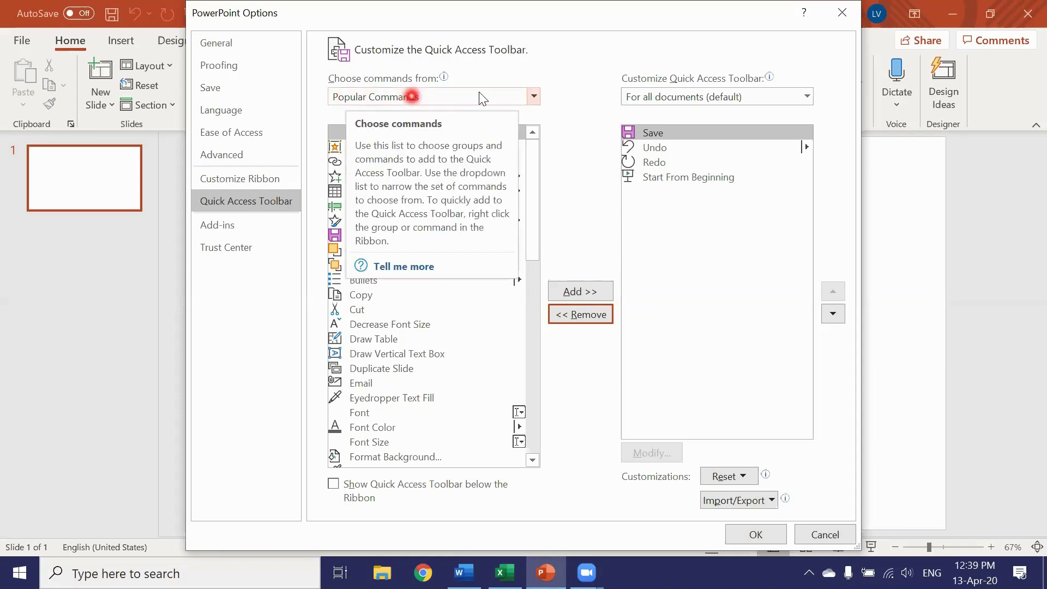
{"action": "left_click", "coordinate": [534, 96]}
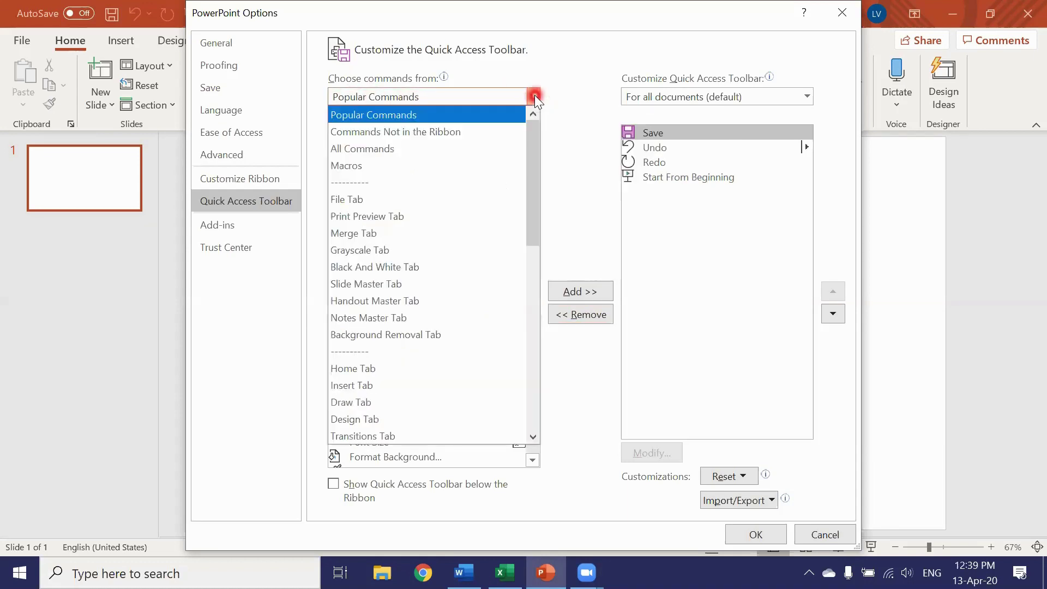
Step: Browse All Commands in 'Choose commands from', then switch the list to Popular Commands
{"action": "left_click", "coordinate": [497, 132]}
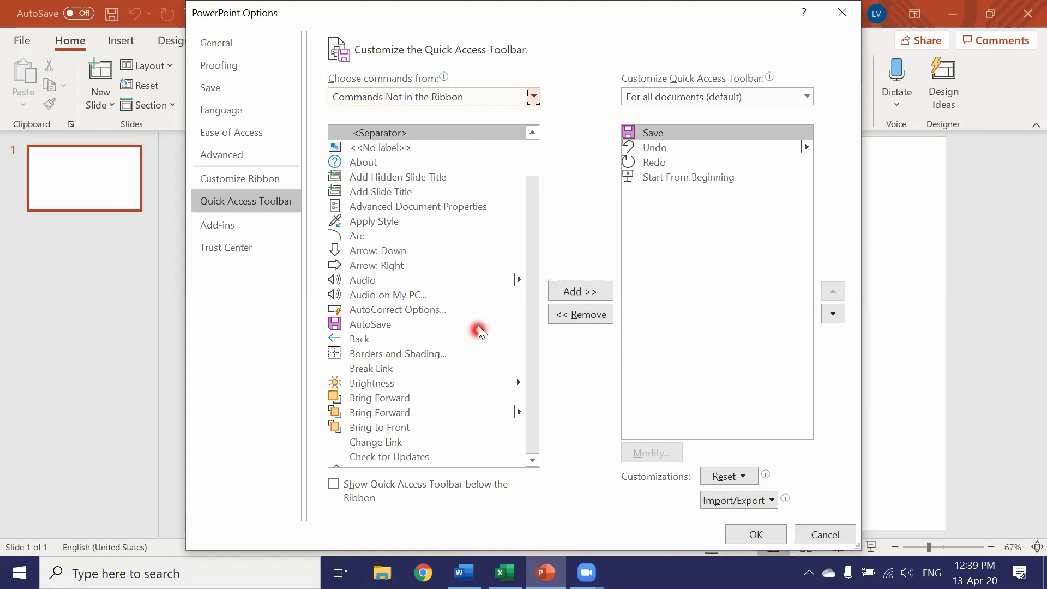
{"action": "left_click", "coordinate": [534, 94]}
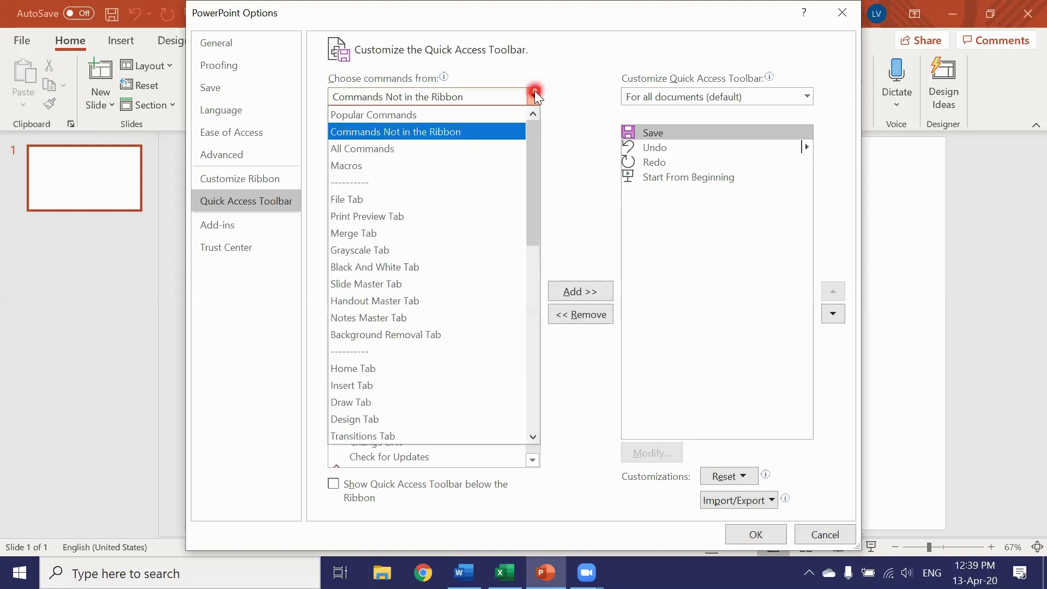
{"action": "left_click", "coordinate": [447, 151]}
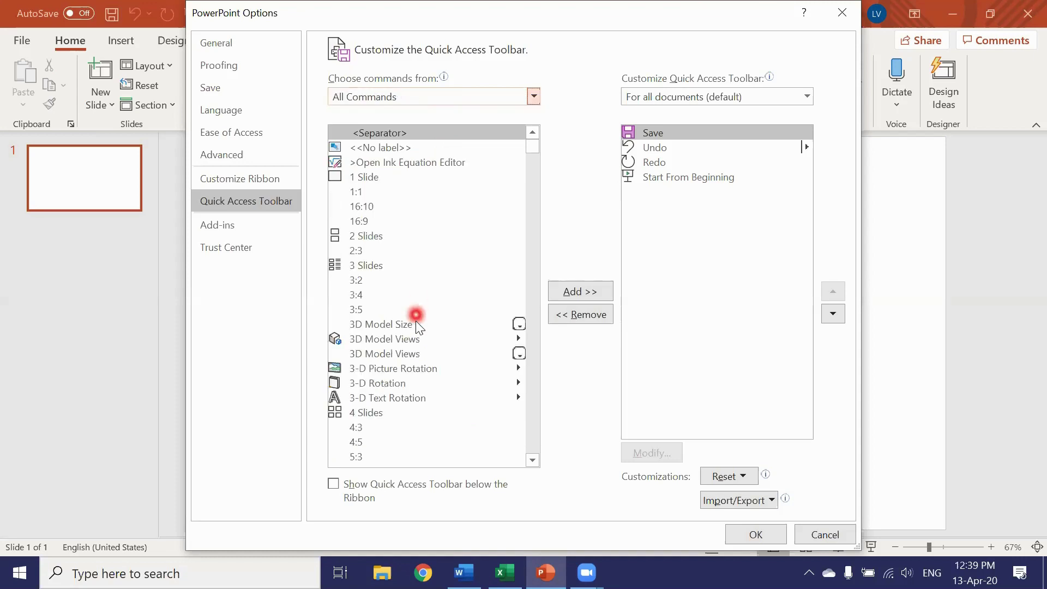
{"action": "scroll", "coordinate": [417, 325], "scroll_direction": "down", "scroll_amount": 1}
{"action": "scroll", "coordinate": [418, 333], "scroll_direction": "down", "scroll_amount": 5}
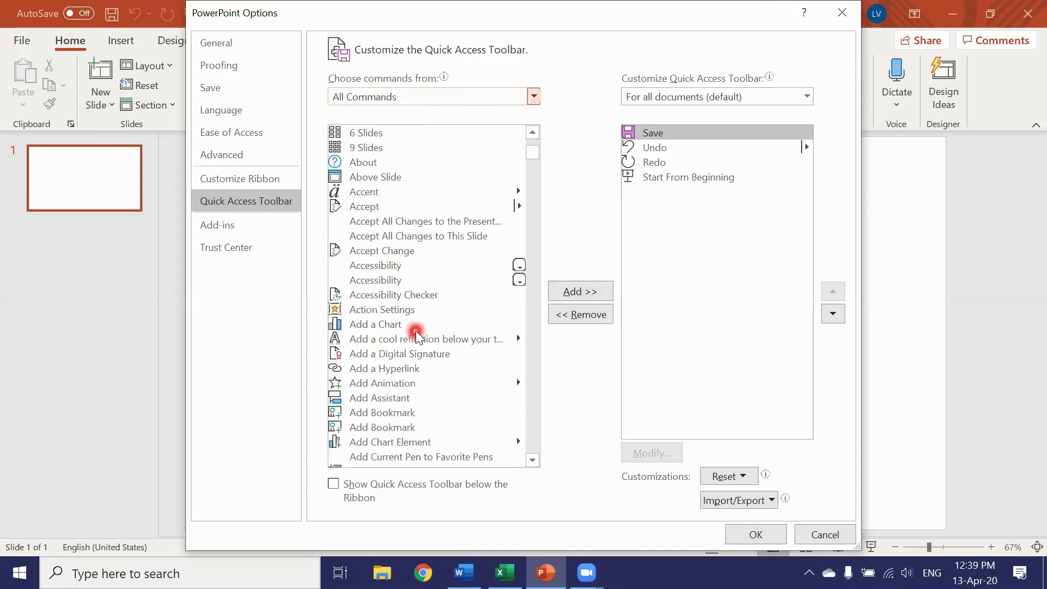
{"action": "scroll", "coordinate": [416, 327], "scroll_direction": "up", "scroll_amount": 6}
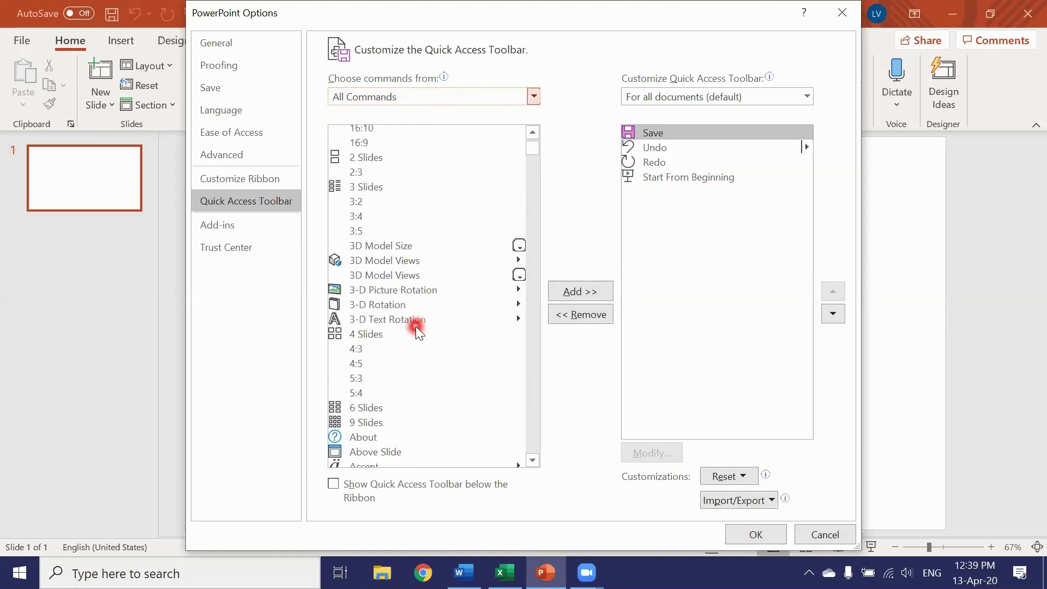
{"action": "left_click", "coordinate": [534, 96]}
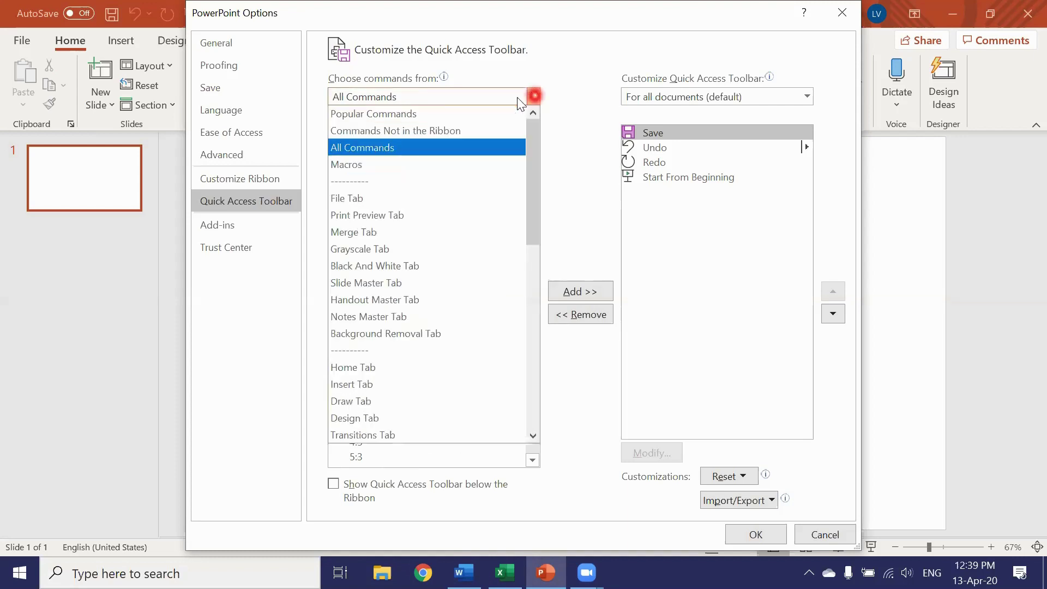
{"action": "left_click", "coordinate": [484, 114]}
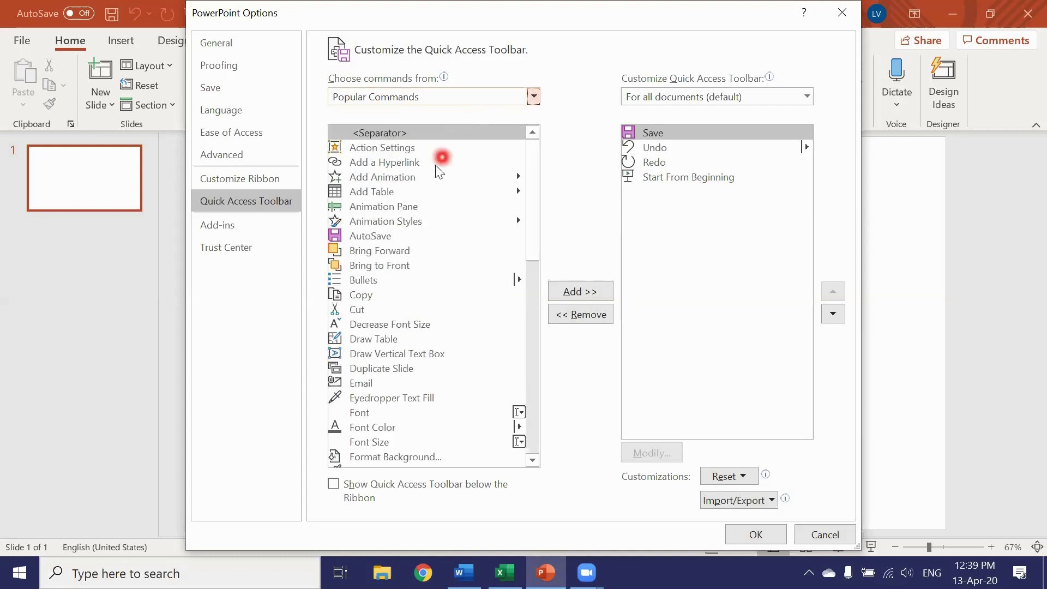
Step: Add Add Animation, Bring Forward and New Slide from Popular Commands to the toolbar list
{"action": "left_click", "coordinate": [393, 183]}
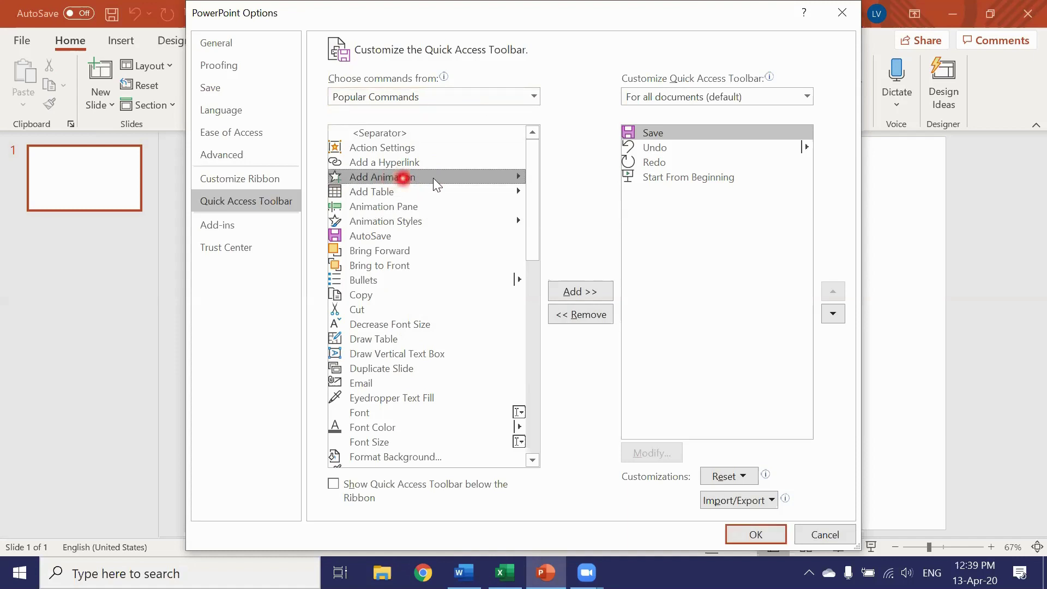
{"action": "left_click", "coordinate": [569, 293]}
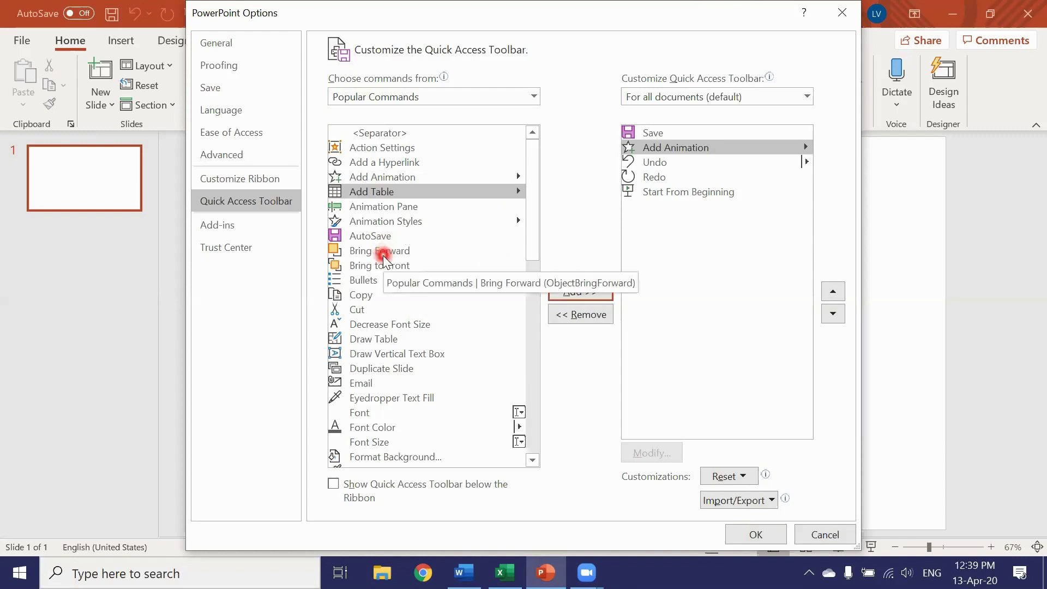
{"action": "scroll", "coordinate": [383, 257], "scroll_direction": "down", "scroll_amount": 1}
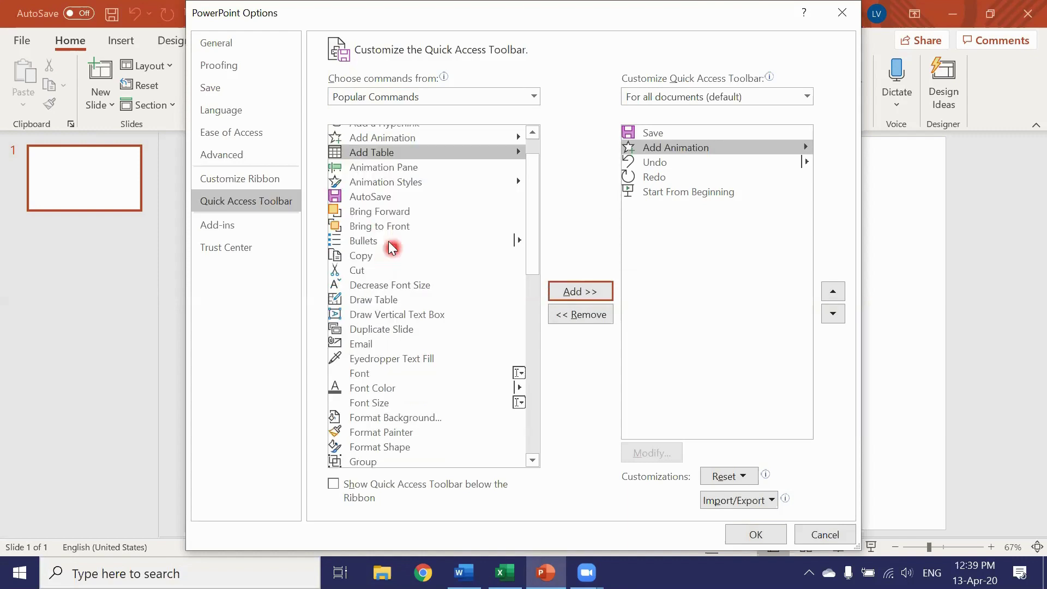
{"action": "left_click", "coordinate": [389, 217]}
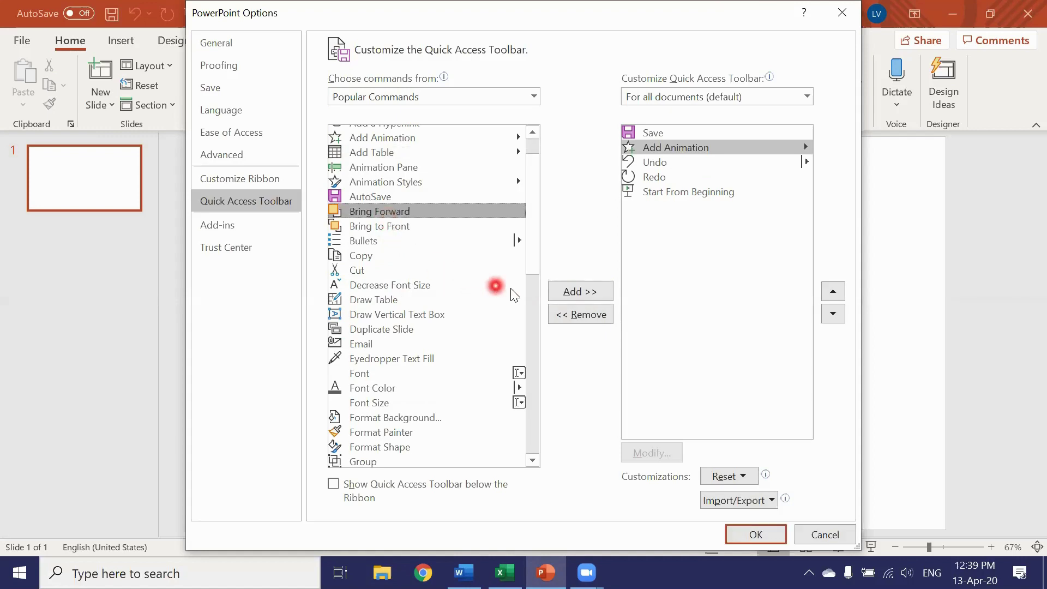
{"action": "left_click", "coordinate": [571, 295]}
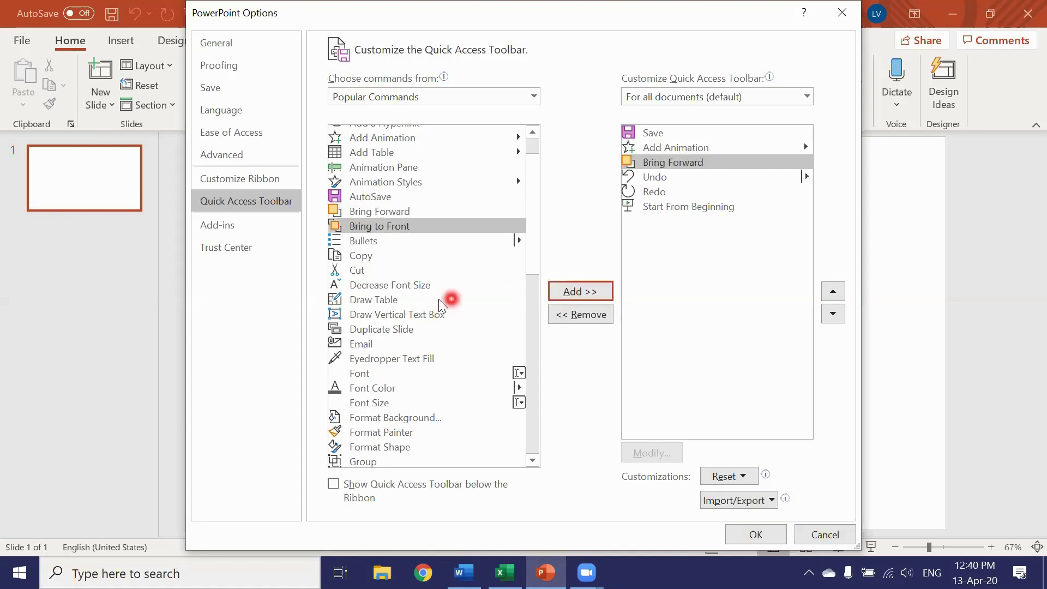
{"action": "scroll", "coordinate": [403, 319], "scroll_direction": "down", "scroll_amount": 4}
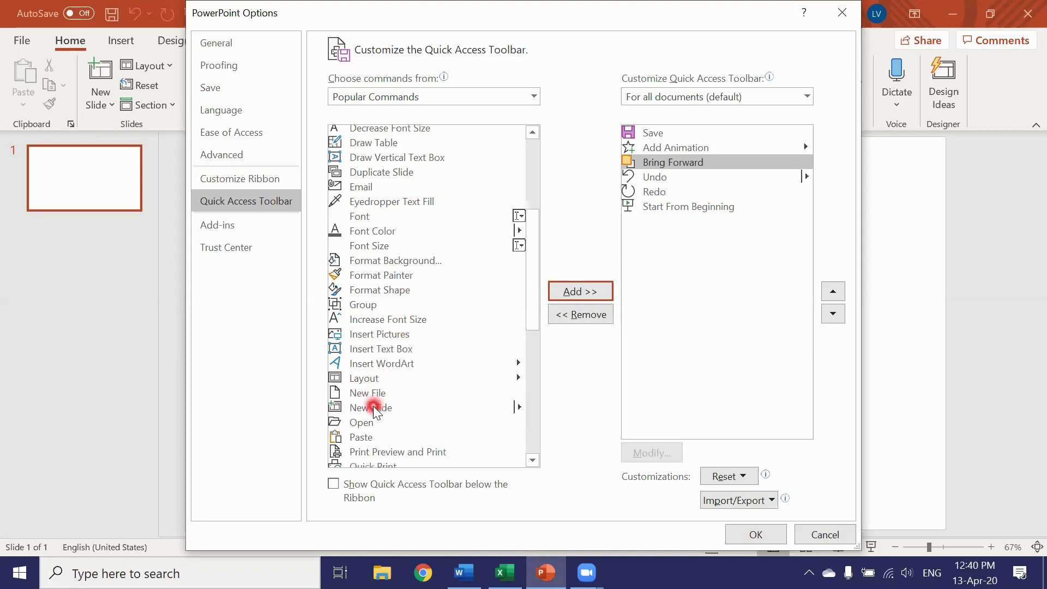
{"action": "left_click", "coordinate": [375, 410]}
{"action": "left_click", "coordinate": [571, 296]}
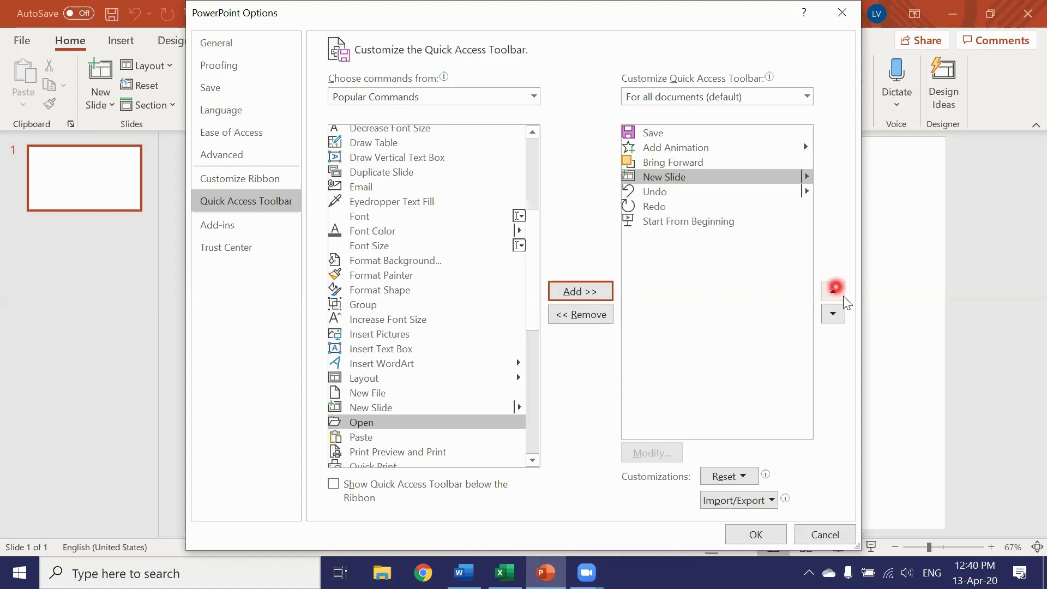
Step: Move New Slide to the top of the Quick Access Toolbar list
{"action": "left_click", "coordinate": [719, 176]}
{"action": "left_click", "coordinate": [834, 292]}
{"action": "left_click", "coordinate": [835, 293]}
{"action": "left_click", "coordinate": [835, 293]}
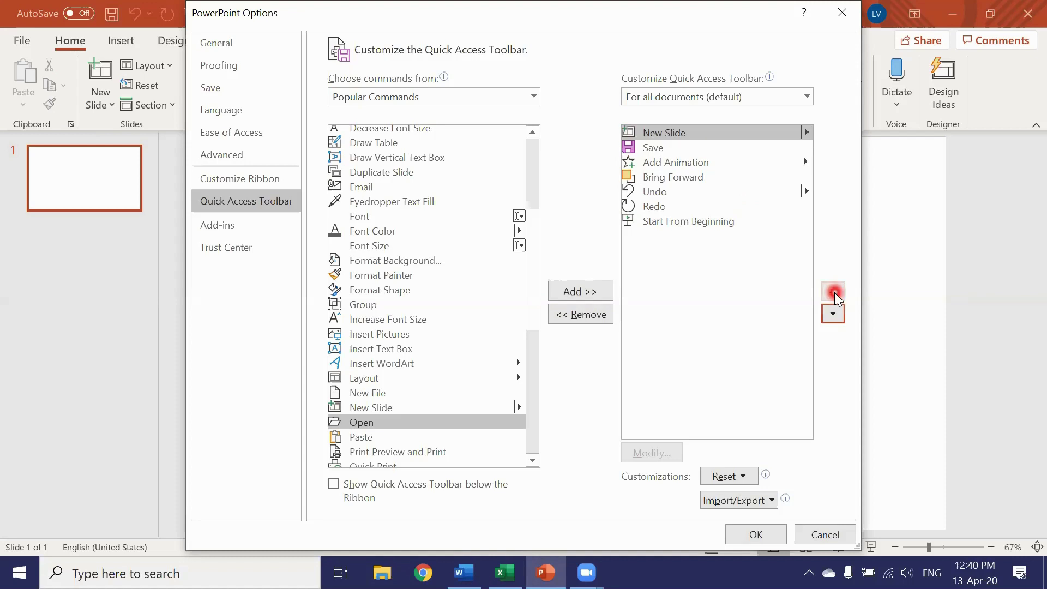
Step: Move Start From Beginning up to second place and apply the changes with OK
{"action": "left_click", "coordinate": [678, 223]}
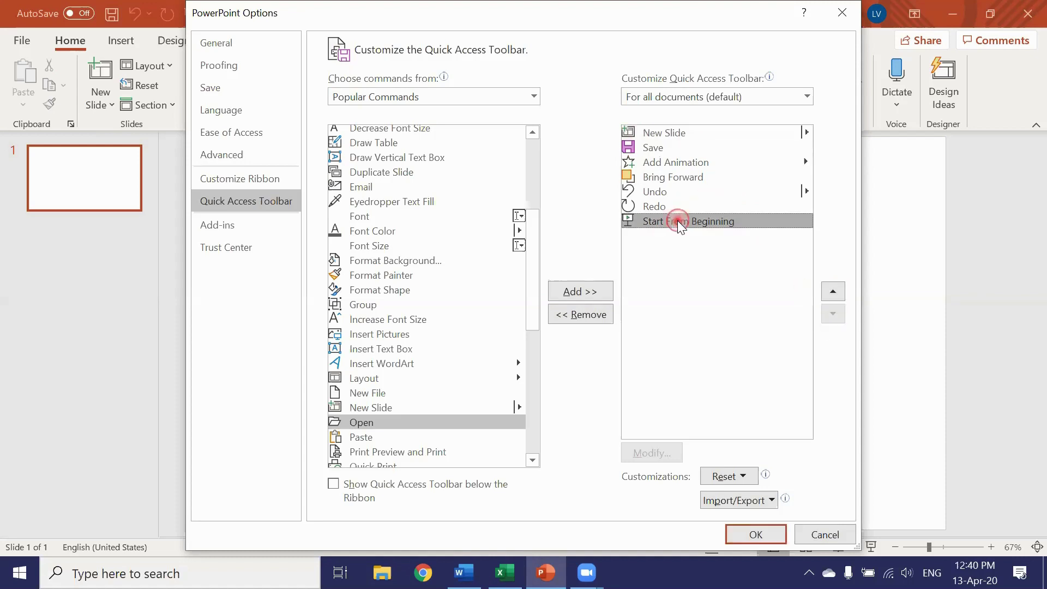
{"action": "left_click", "coordinate": [830, 291]}
{"action": "left_click", "coordinate": [829, 291]}
{"action": "left_click", "coordinate": [830, 291]}
{"action": "left_click", "coordinate": [829, 291]}
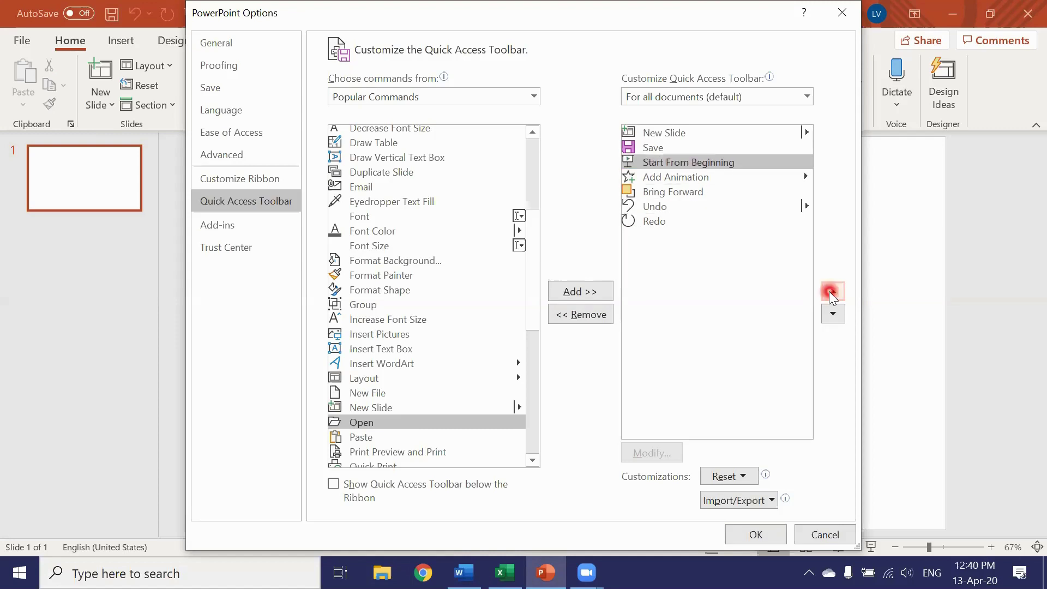
{"action": "left_click", "coordinate": [829, 292]}
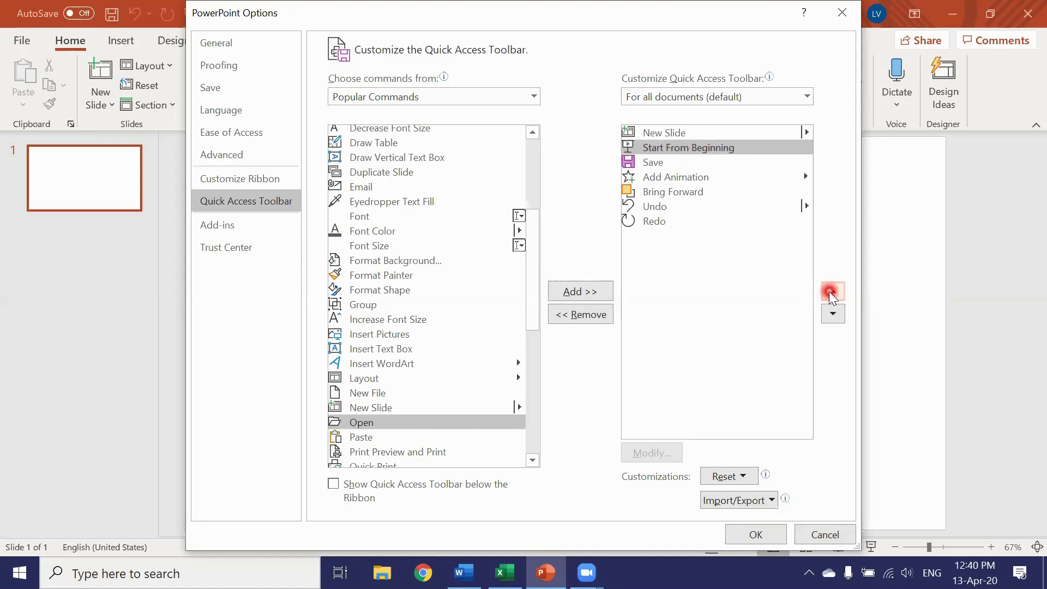
{"action": "left_click", "coordinate": [755, 536]}
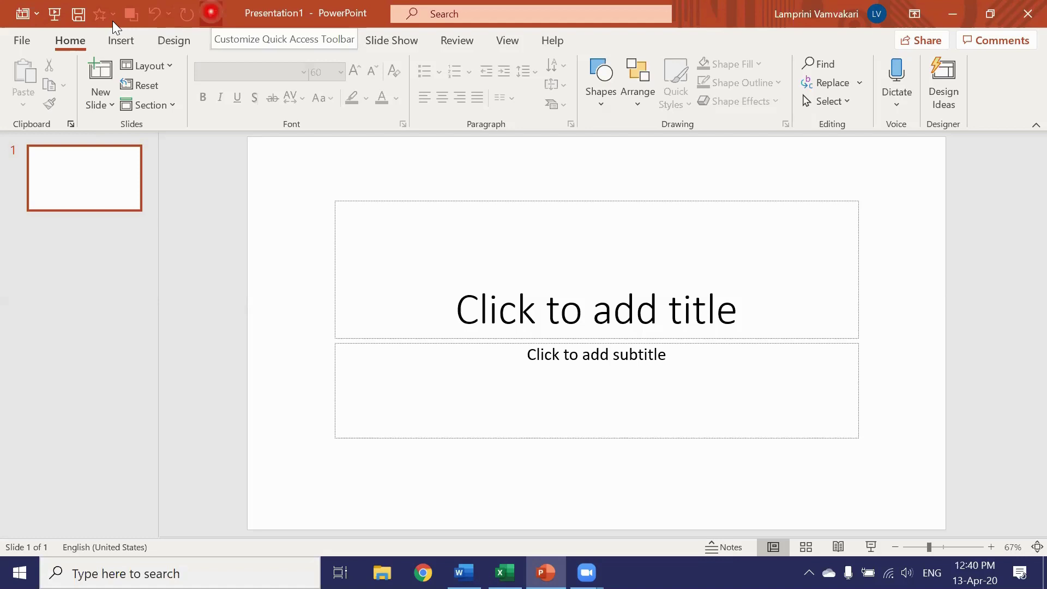
{"action": "left_click", "coordinate": [211, 14]}
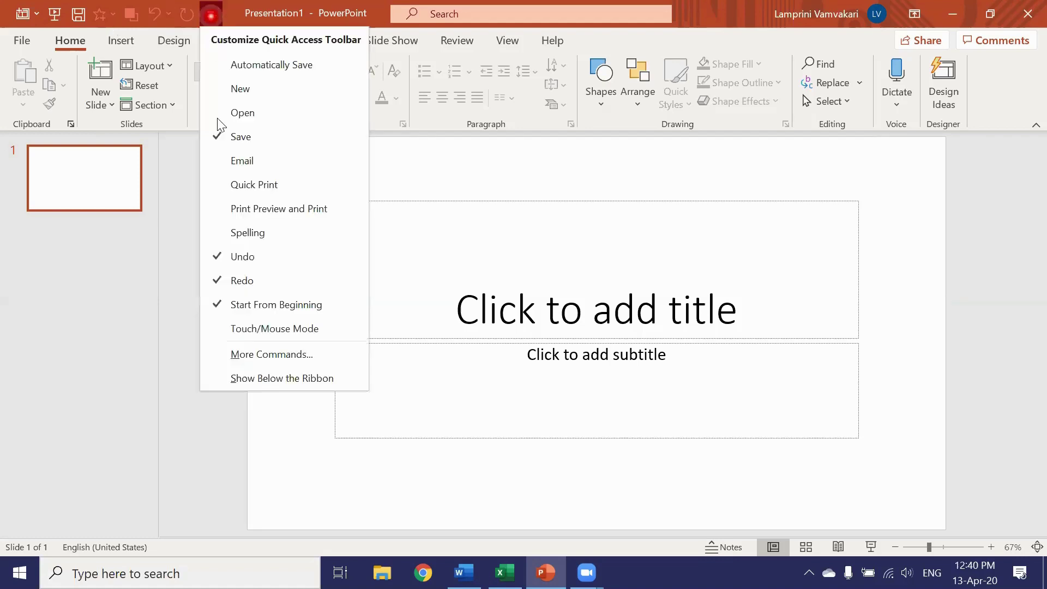
{"action": "left_click", "coordinate": [279, 354]}
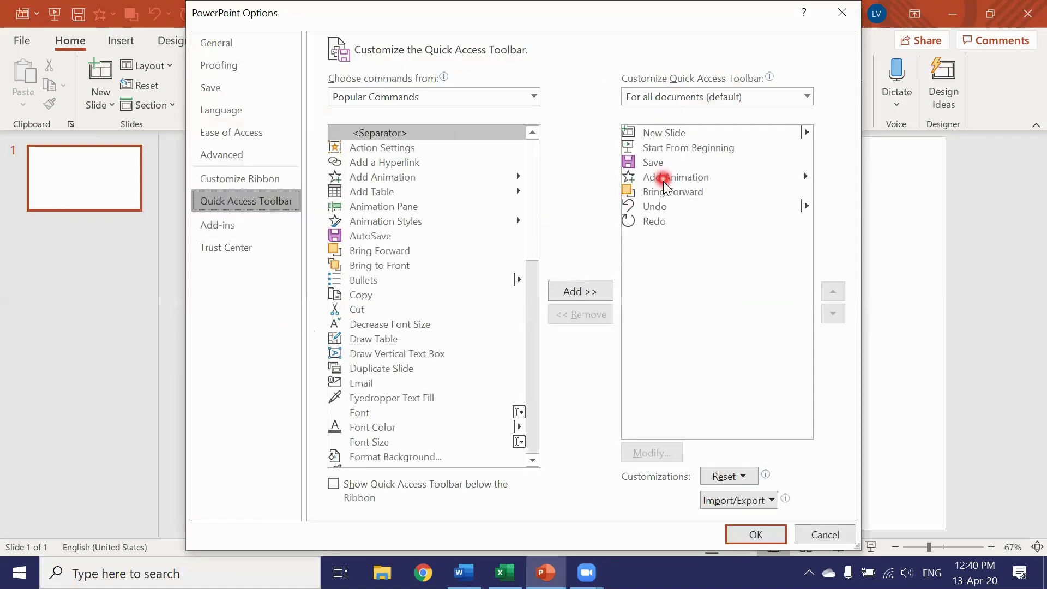
{"action": "left_click", "coordinate": [672, 134]}
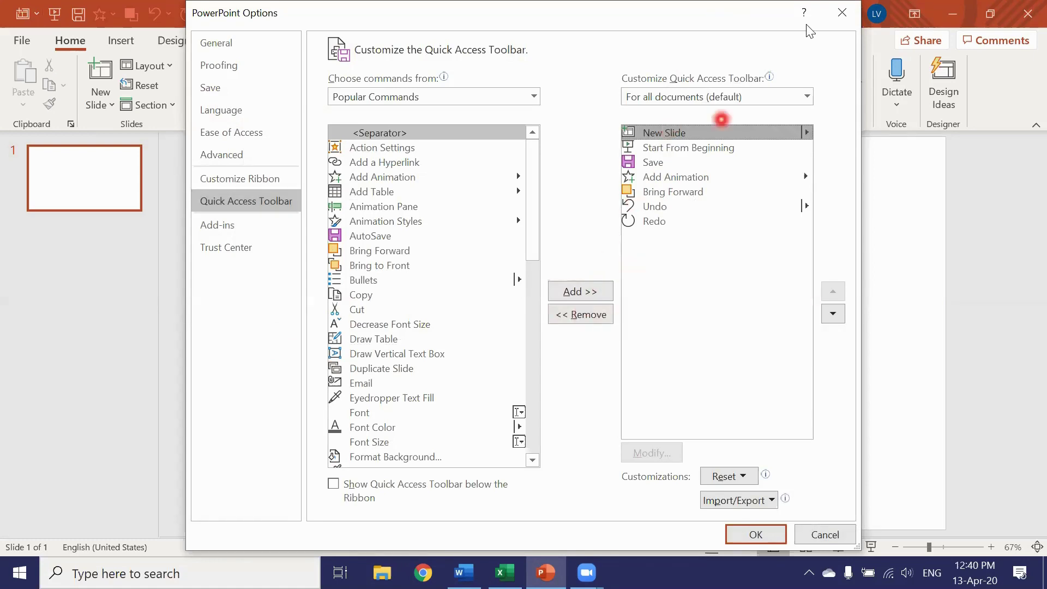
{"action": "left_click", "coordinate": [840, 13]}
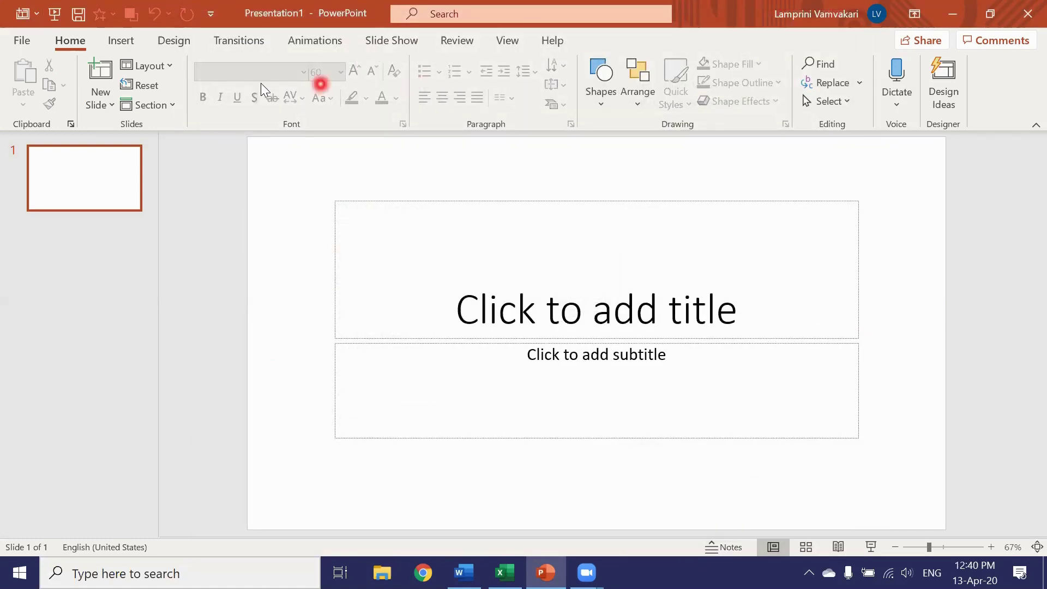
Step: Remove the New Slide, Add Animation and Bring Forward shortcuts via each one's right-click menu
{"action": "left_click", "coordinate": [21, 15]}
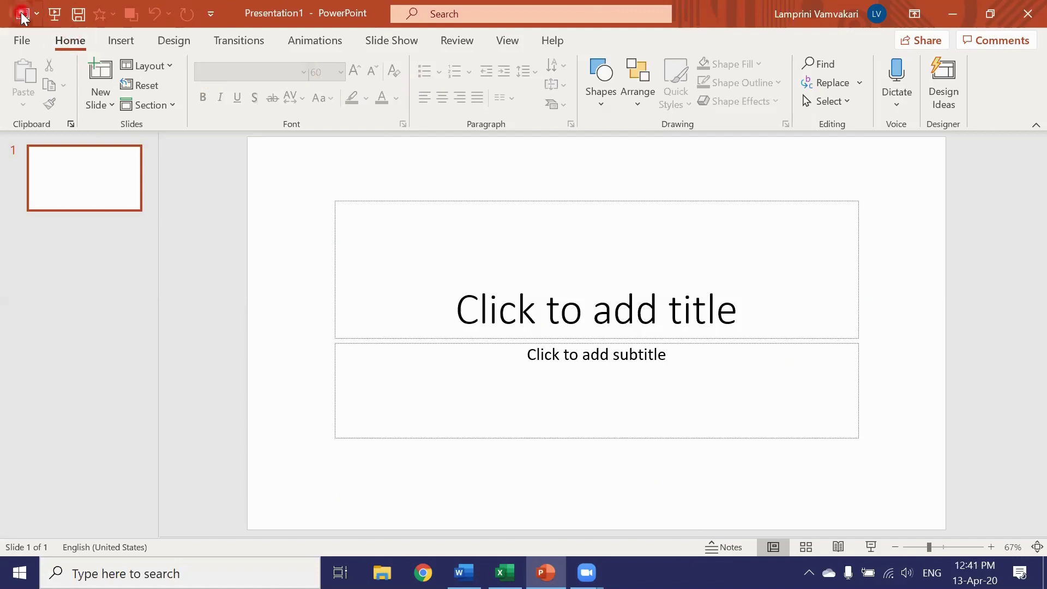
{"action": "right_click", "coordinate": [22, 15]}
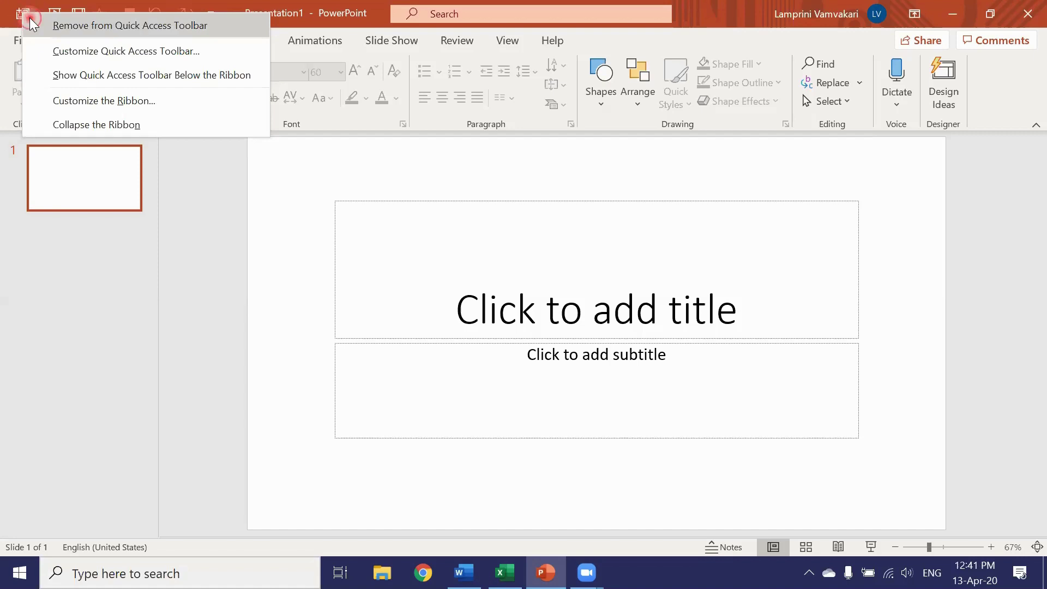
{"action": "left_click", "coordinate": [30, 19]}
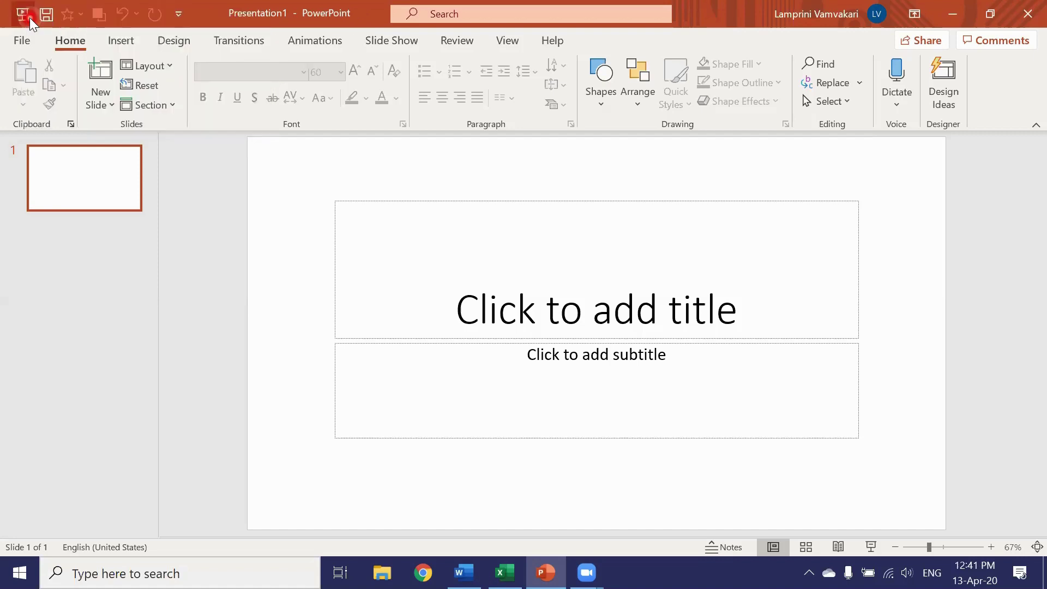
{"action": "right_click", "coordinate": [73, 15]}
{"action": "left_click", "coordinate": [90, 25]}
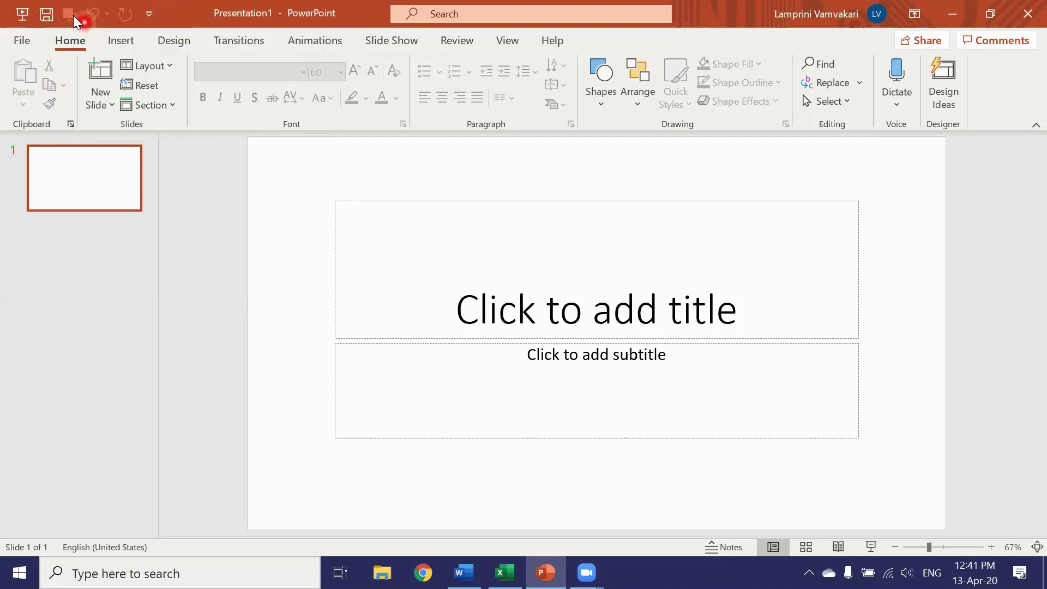
{"action": "right_click", "coordinate": [70, 12]}
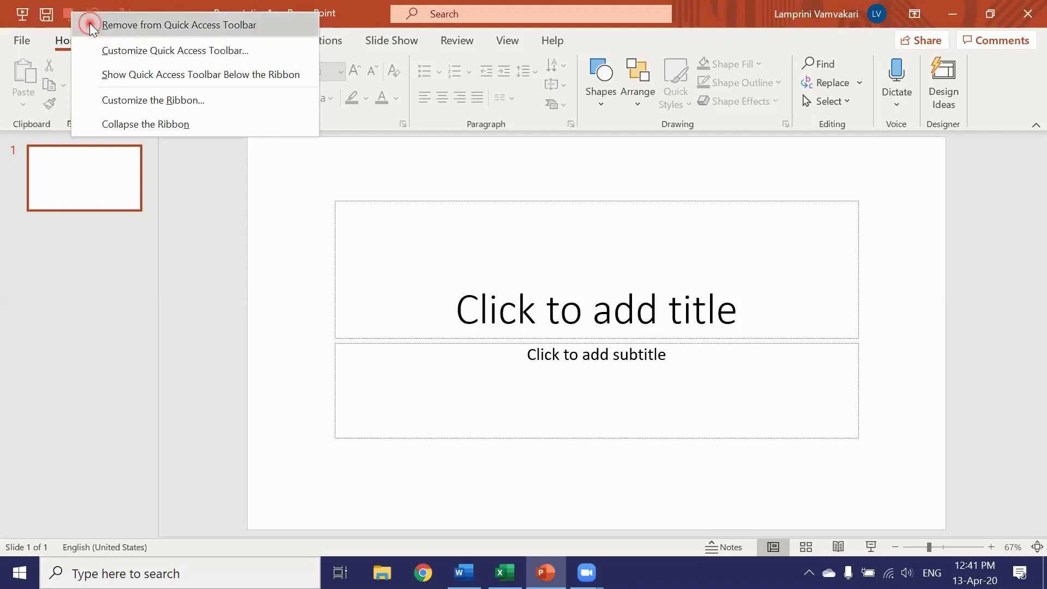
{"action": "left_click", "coordinate": [90, 25]}
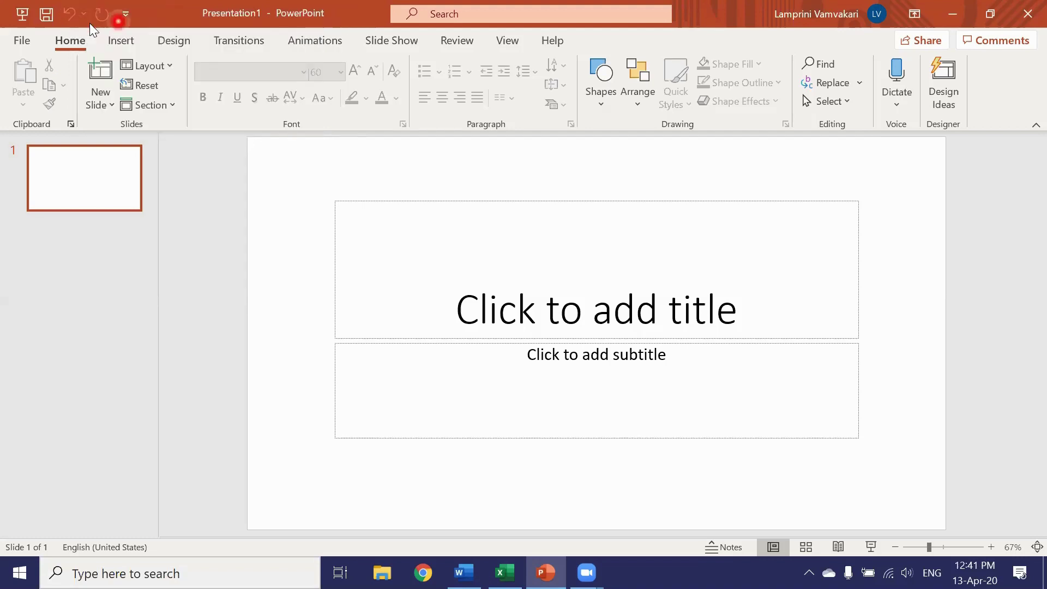